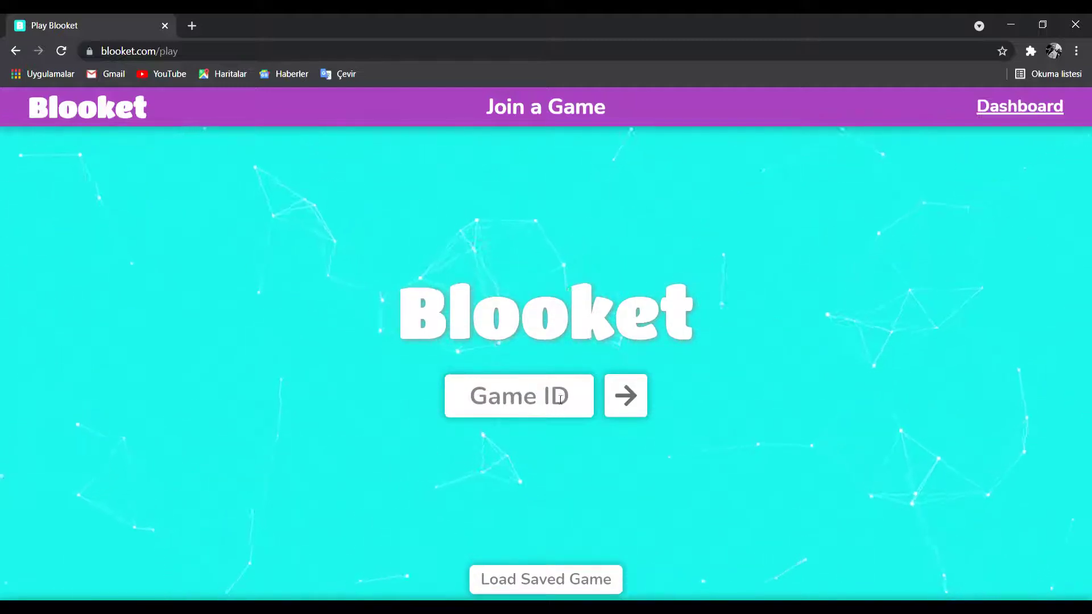
# - Go back to the dashboard, open the Discover page and look through the featured question sets
pyautogui.click(16, 52)
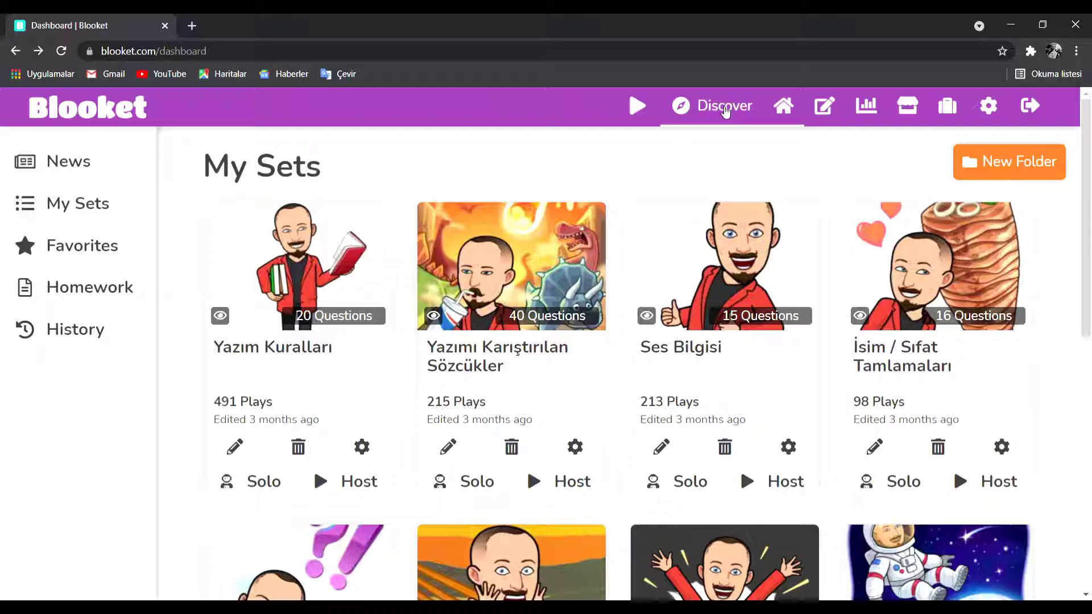
pyautogui.click(726, 111)
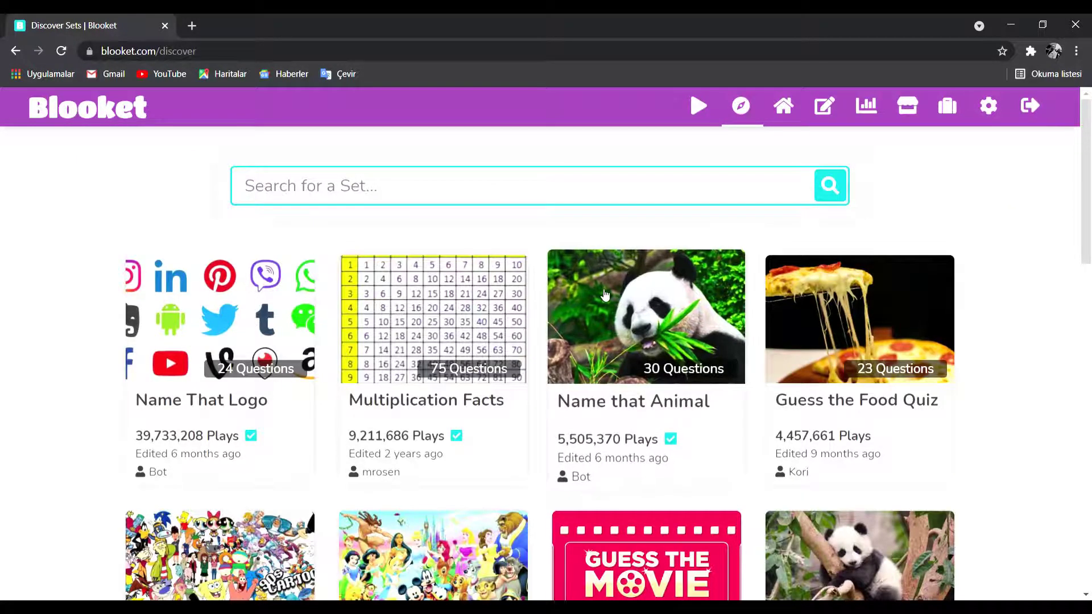
pyautogui.scroll(-7, 604, 292)
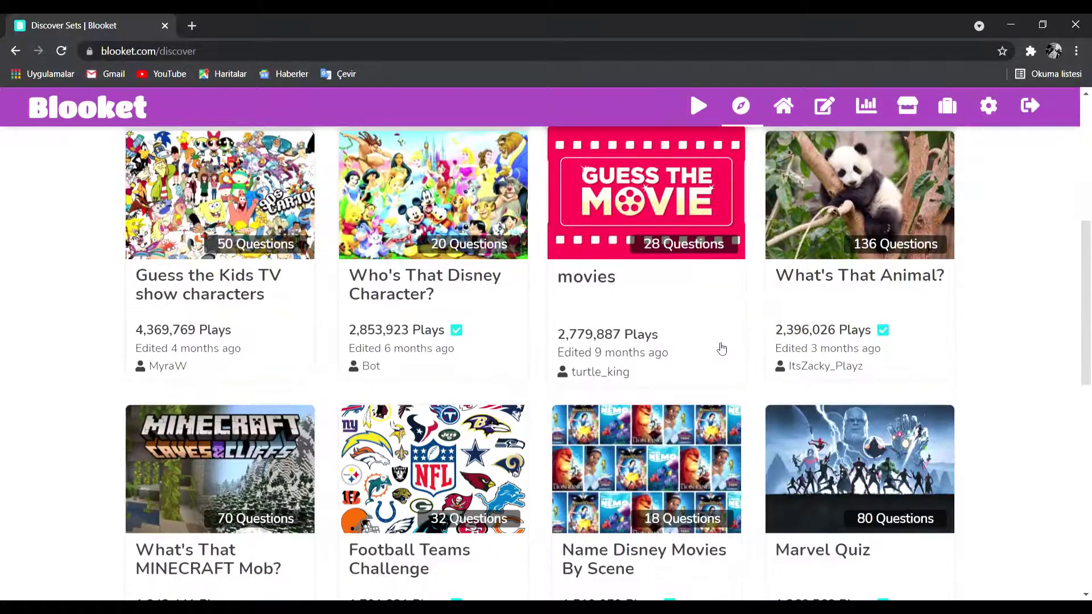
pyautogui.scroll(-2, 722, 348)
pyautogui.scroll(9, 721, 346)
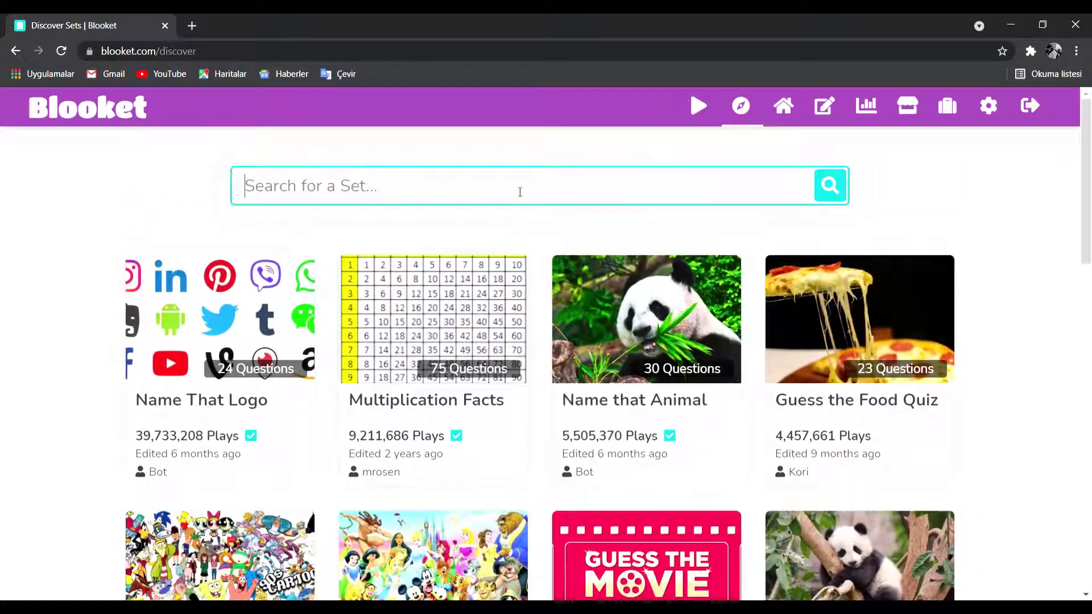
# - Search the Discover page for "çarpma" and look through the matching question sets
pyautogui.write('çarpma')
pyautogui.press('Return')
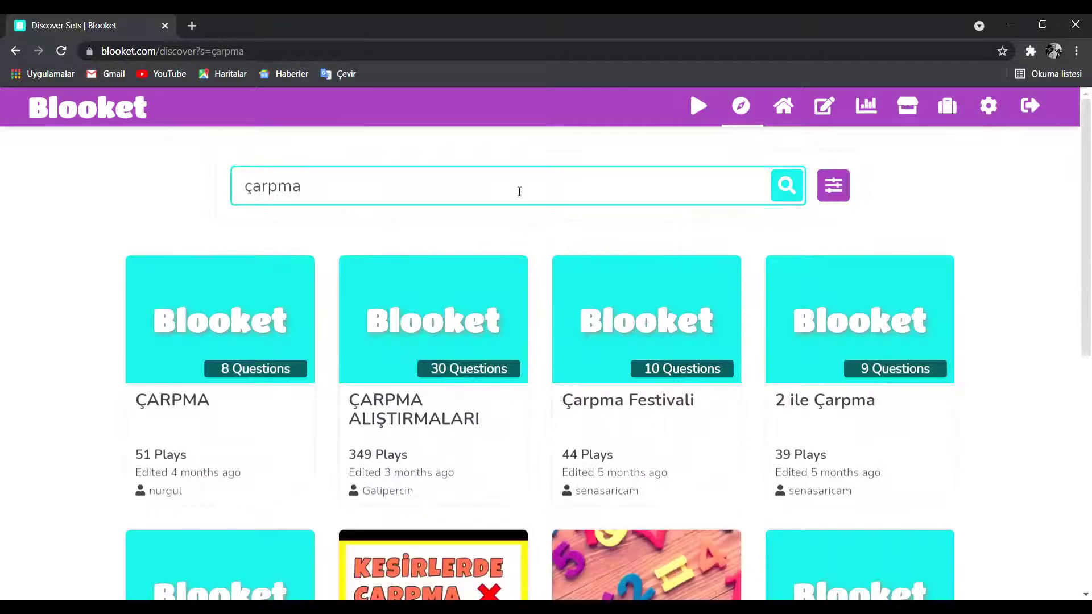
pyautogui.scroll(-7, 566, 287)
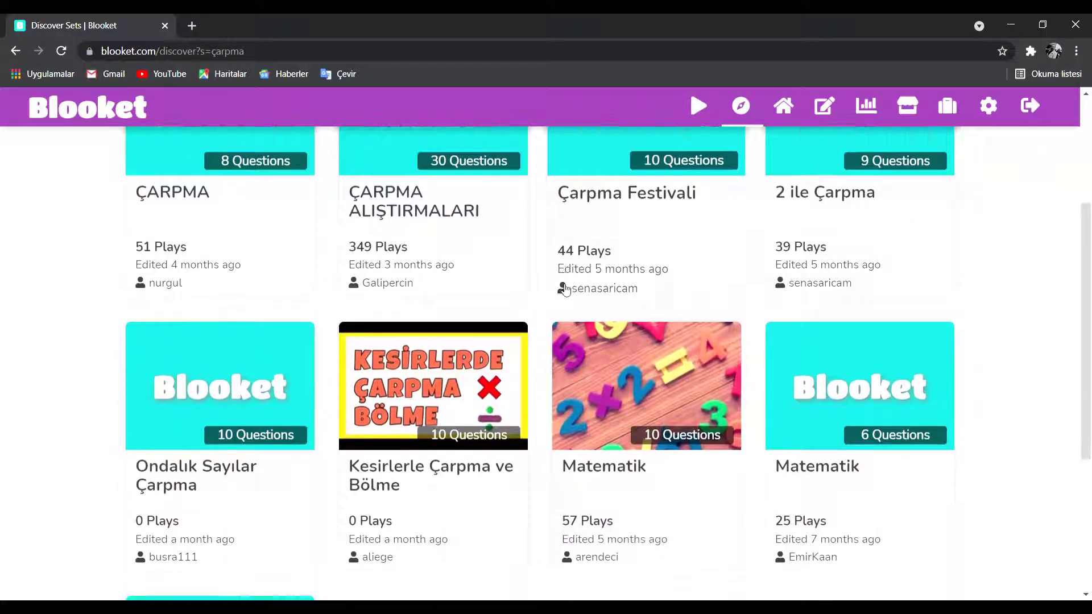
pyautogui.scroll(7, 566, 288)
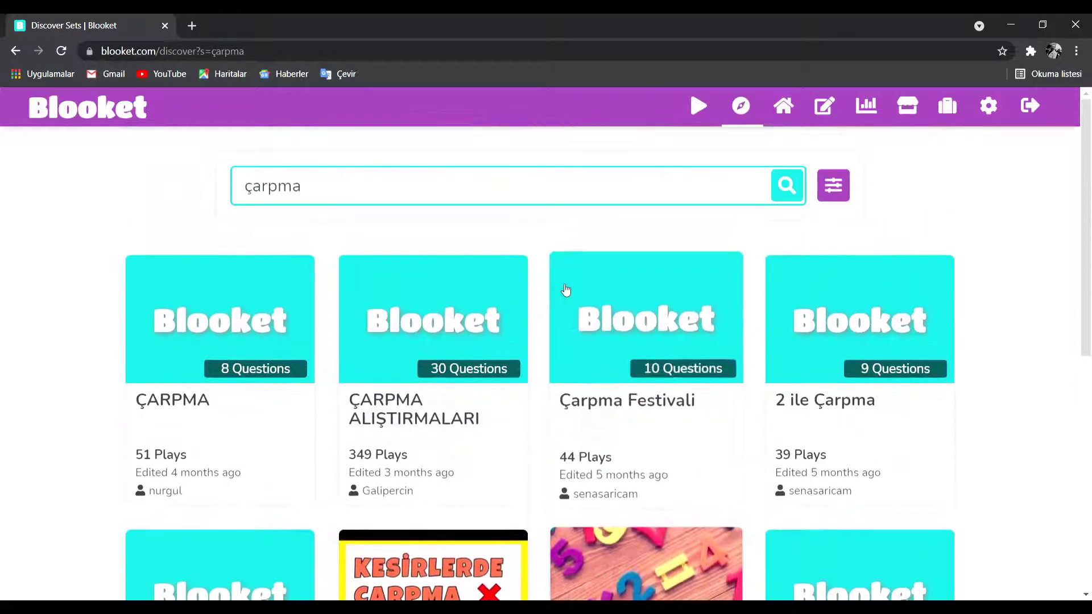
pyautogui.scroll(-4, 565, 287)
pyautogui.scroll(-4, 566, 290)
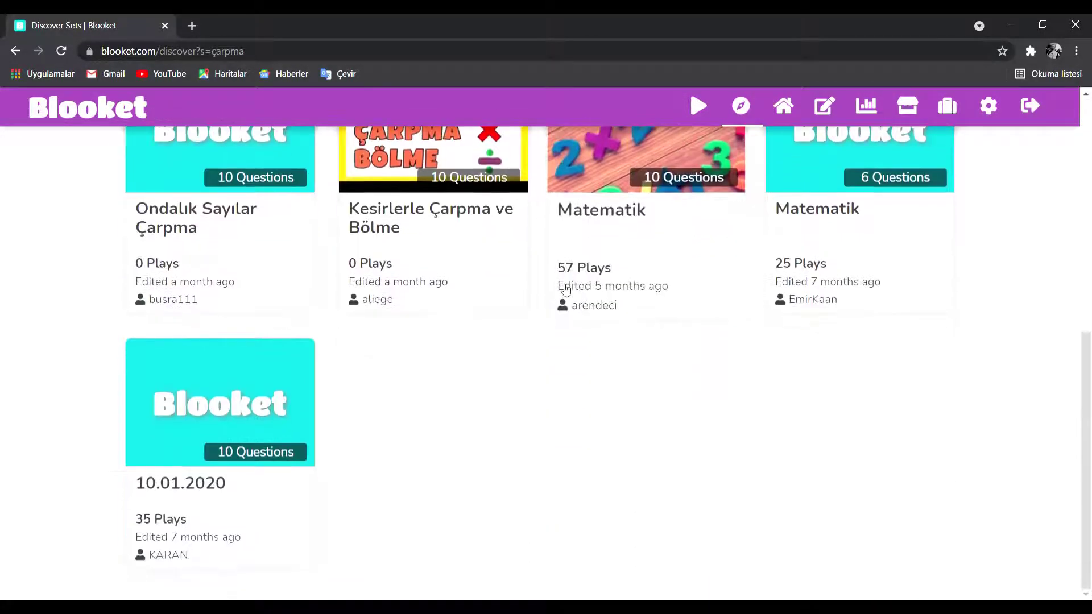
pyautogui.scroll(7, 513, 414)
pyautogui.scroll(1, 88, 264)
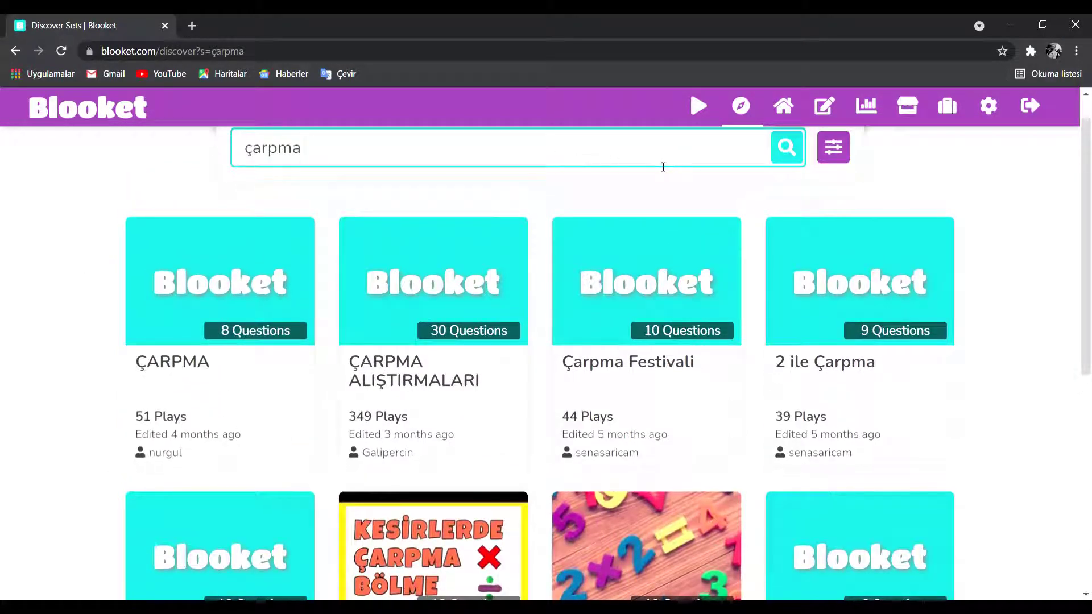
# - Return to the dashboard and look through the question sets under My Sets
pyautogui.click(765, 110)
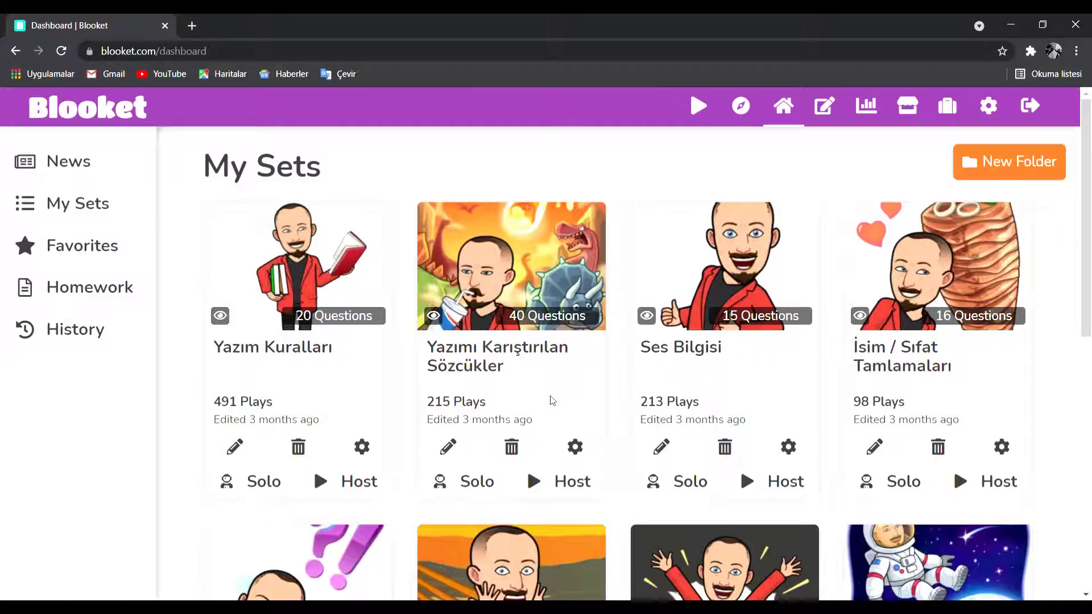
pyautogui.scroll(-2, 551, 401)
pyautogui.scroll(-3, 546, 401)
pyautogui.scroll(5, 543, 409)
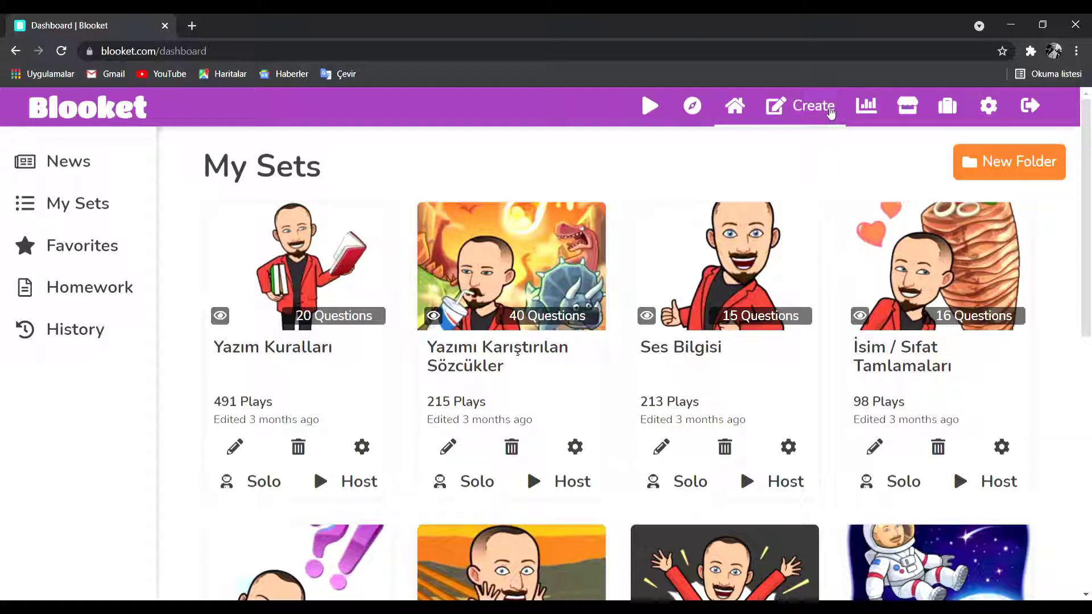
# - Start creating a new question set and upload the cartoon character picture with a question mark as its cover image
pyautogui.click(830, 113)
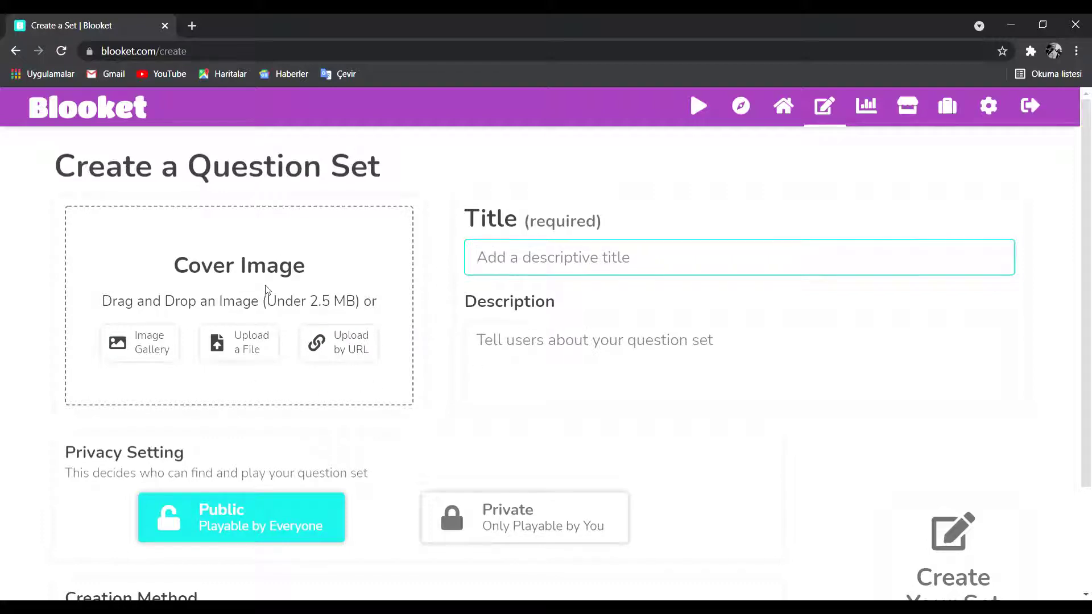
pyautogui.click(262, 353)
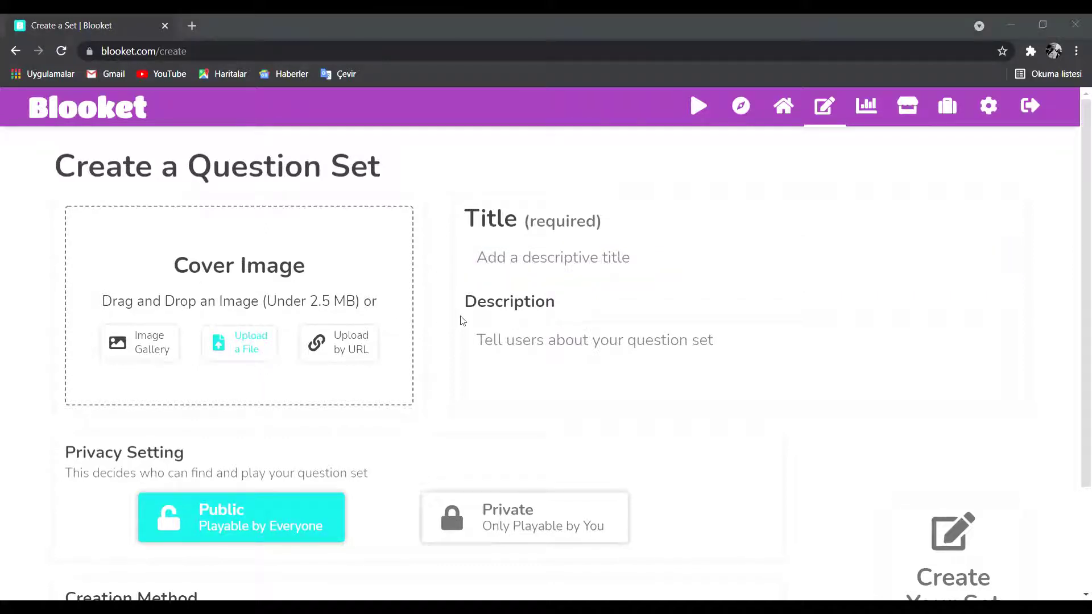
pyautogui.doubleClick(428, 339)
# - Title the set "Yazım Kuralları" and enter the description "Arkadaşlar hepinize başarılar dilerim"
pyautogui.click(573, 267)
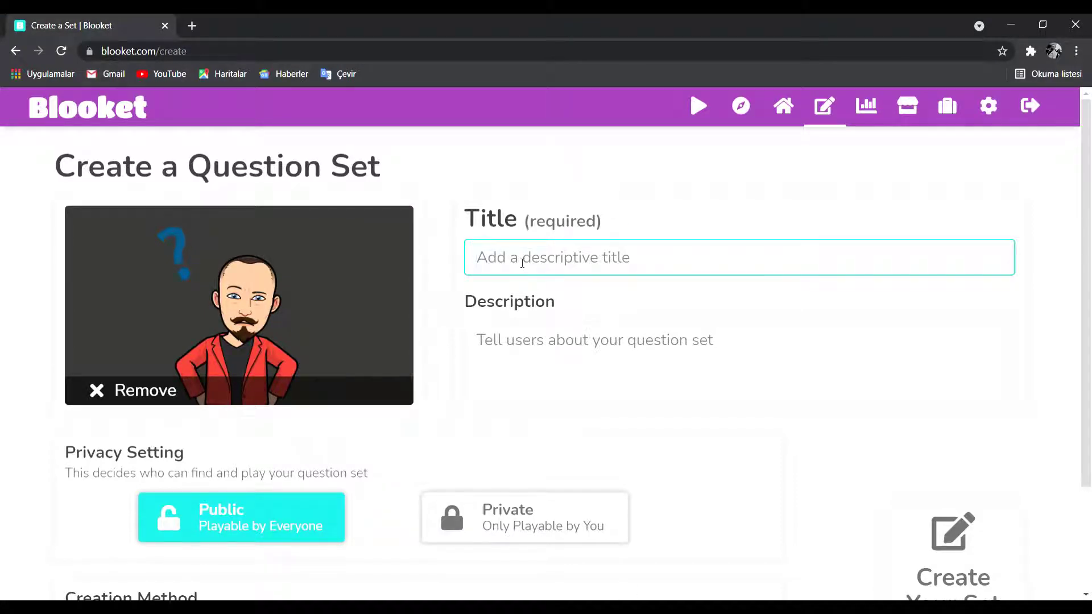
pyautogui.write('Yazım Kuralları')
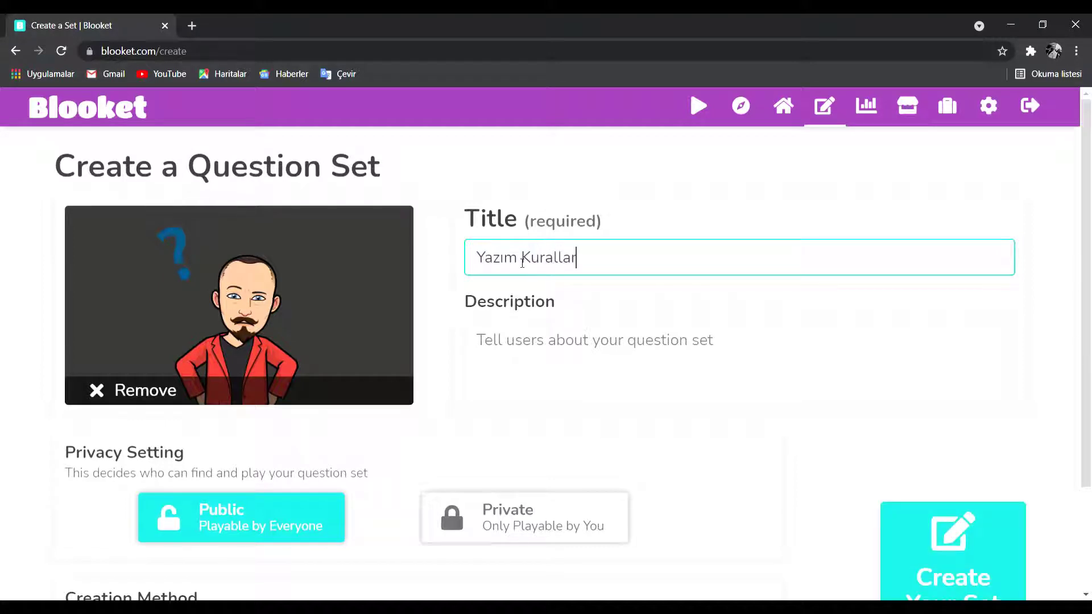
pyautogui.click(597, 355)
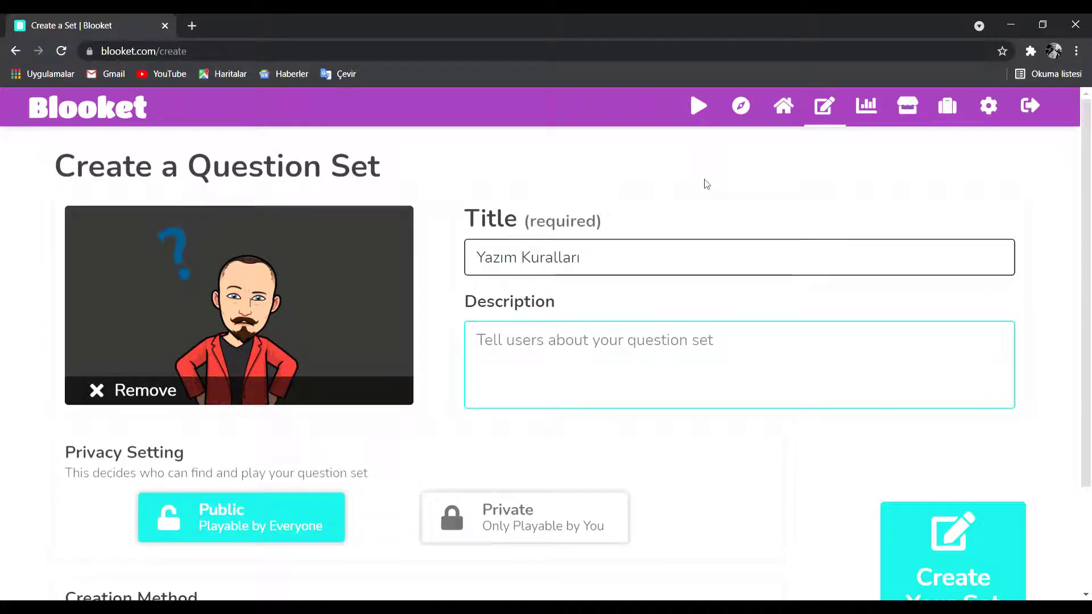
pyautogui.write('Arkadaşlar hepinize')
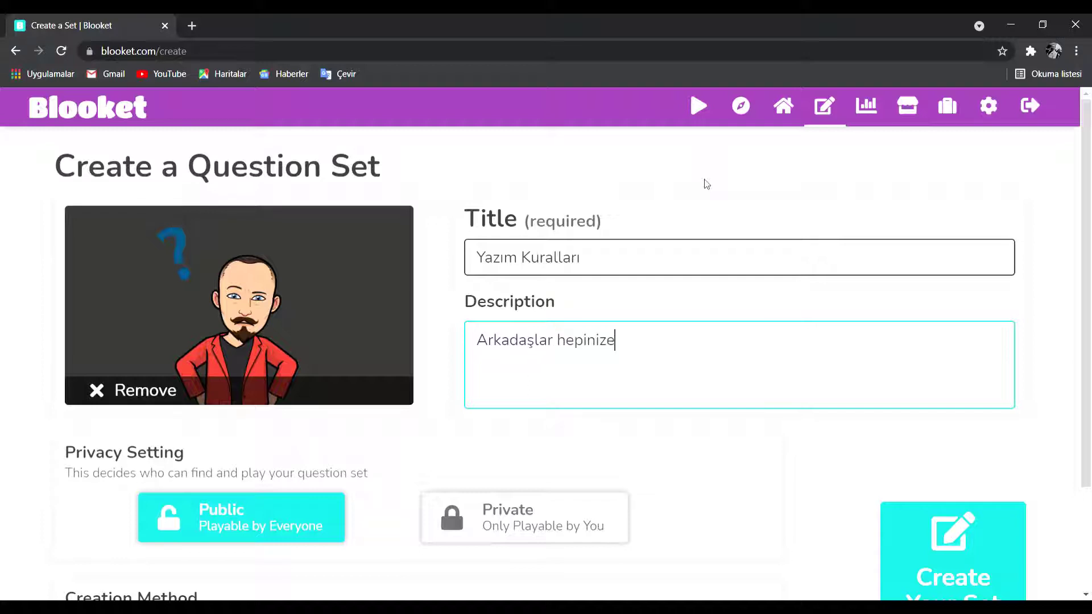
pyautogui.write(' başa')
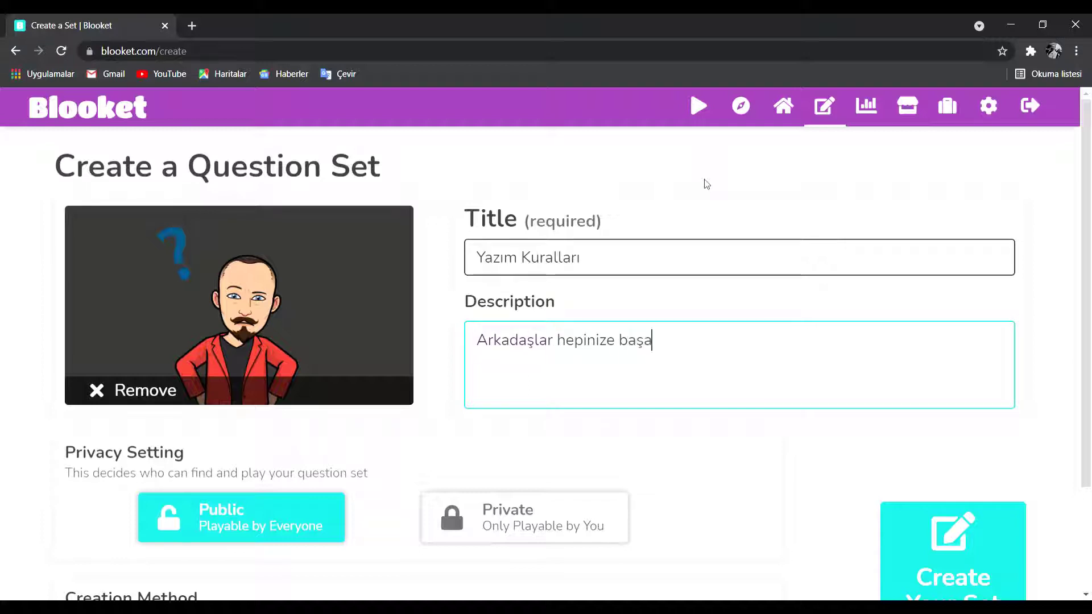
pyautogui.write('rılar dilerim')
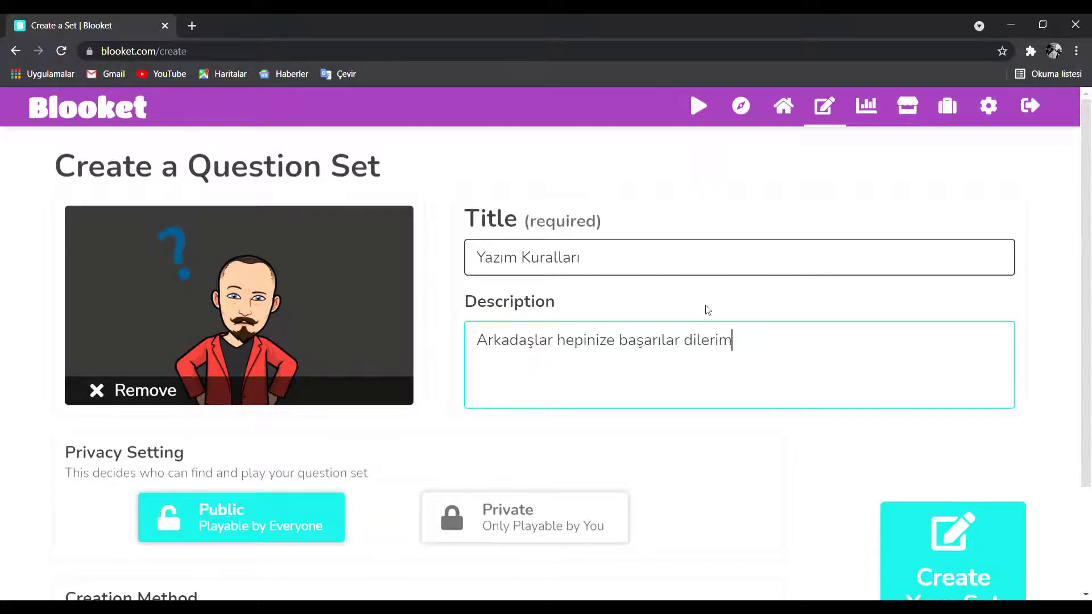
# - Try the Private privacy setting, switch the set back to Public and choose Manual as the creation method
pyautogui.scroll(-2, 703, 315)
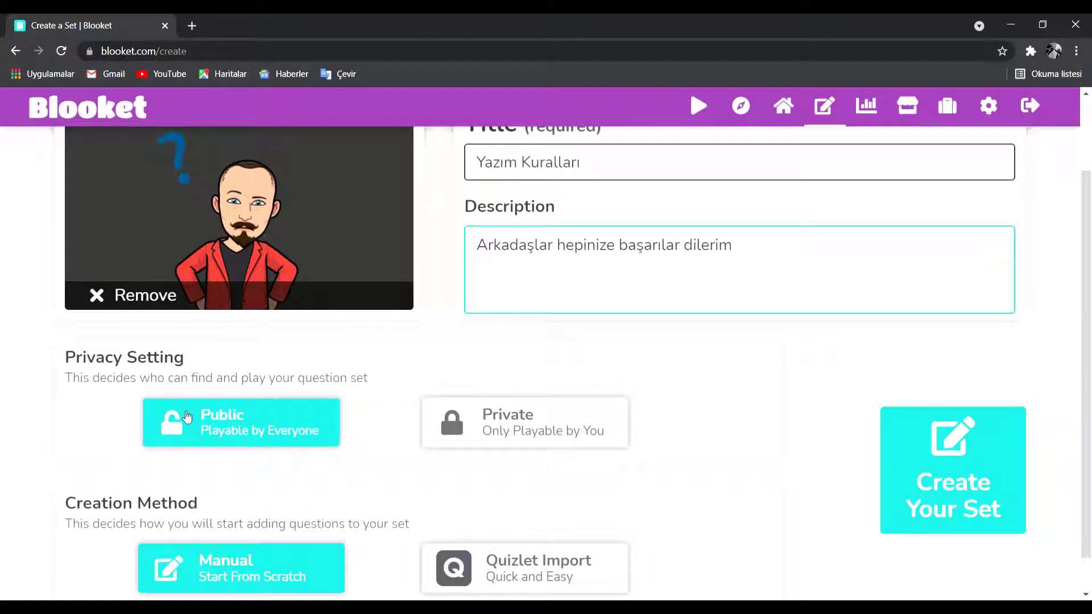
pyautogui.click(503, 427)
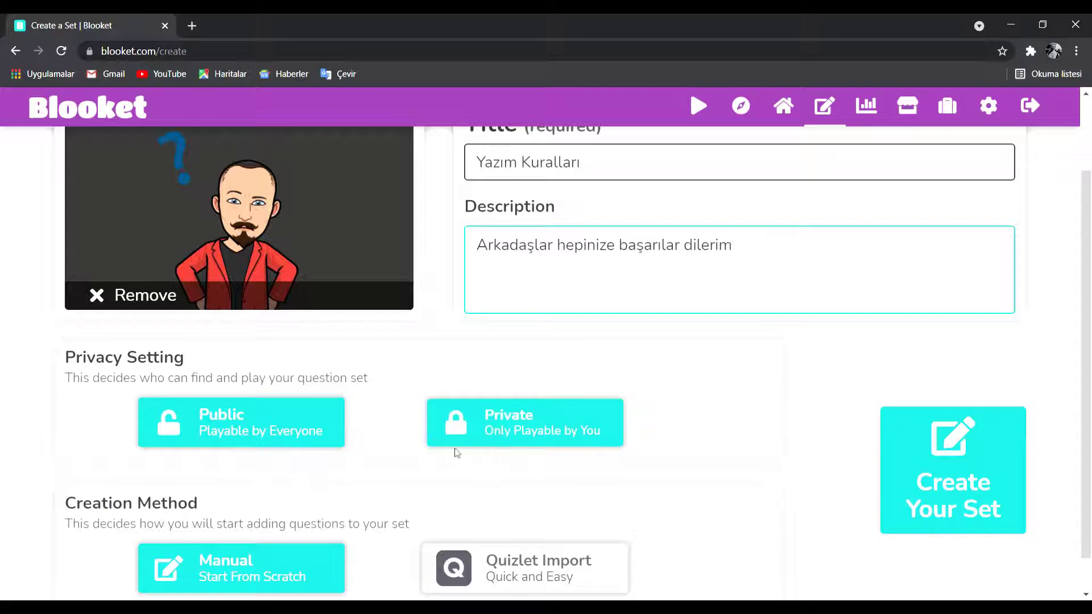
pyautogui.click(535, 444)
pyautogui.click(234, 435)
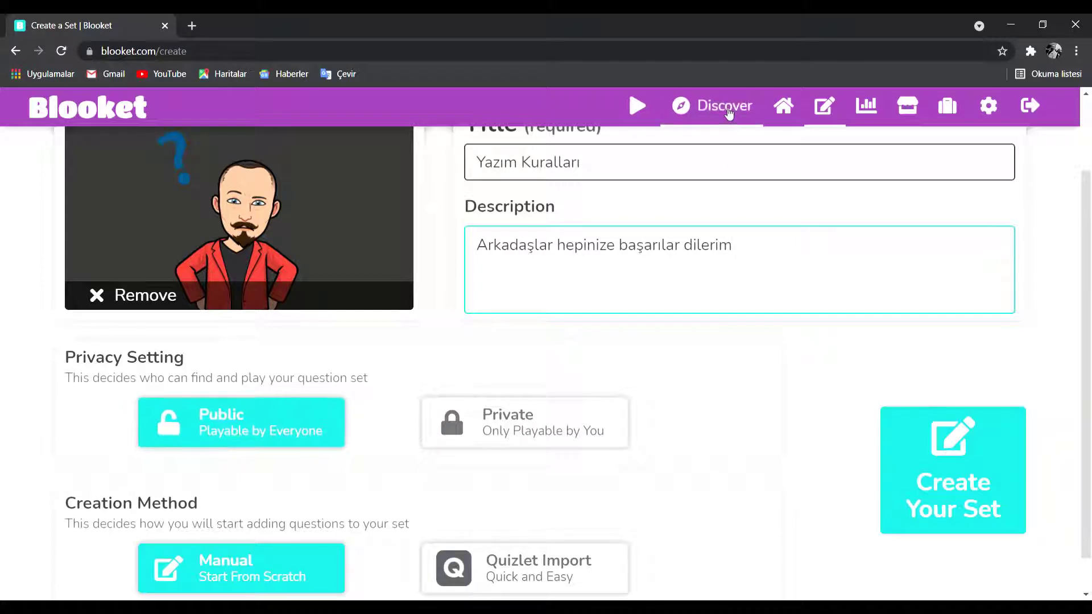
pyautogui.click(233, 440)
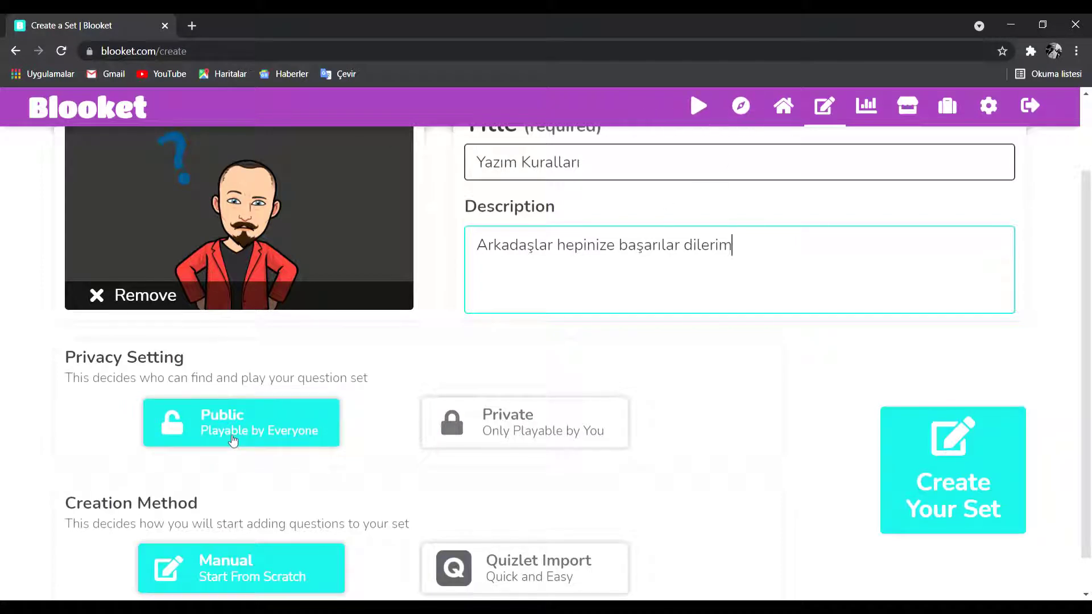
pyautogui.scroll(-1, 234, 431)
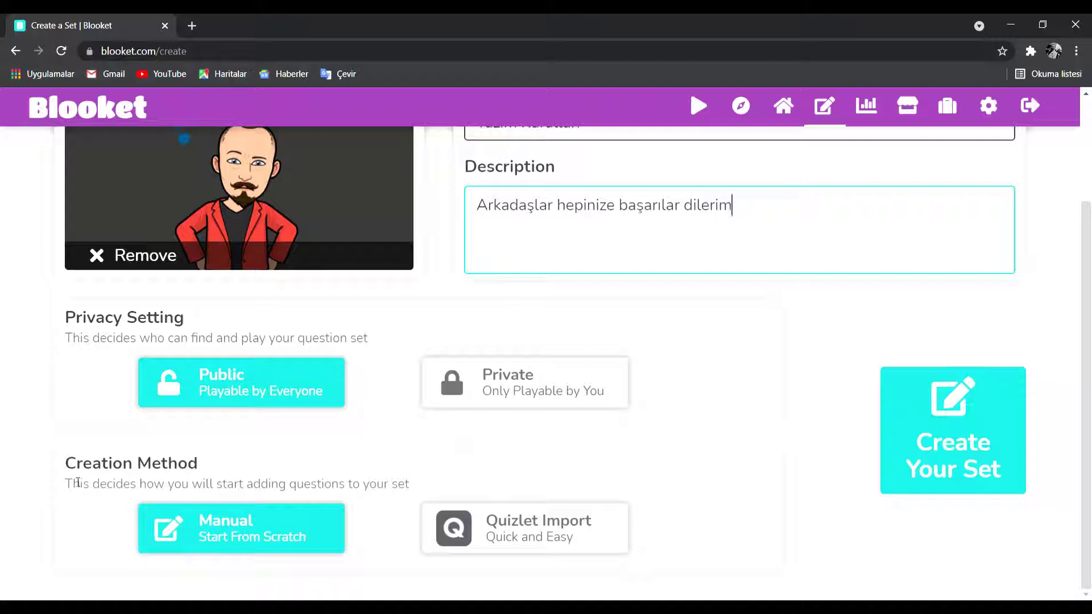
pyautogui.click(261, 529)
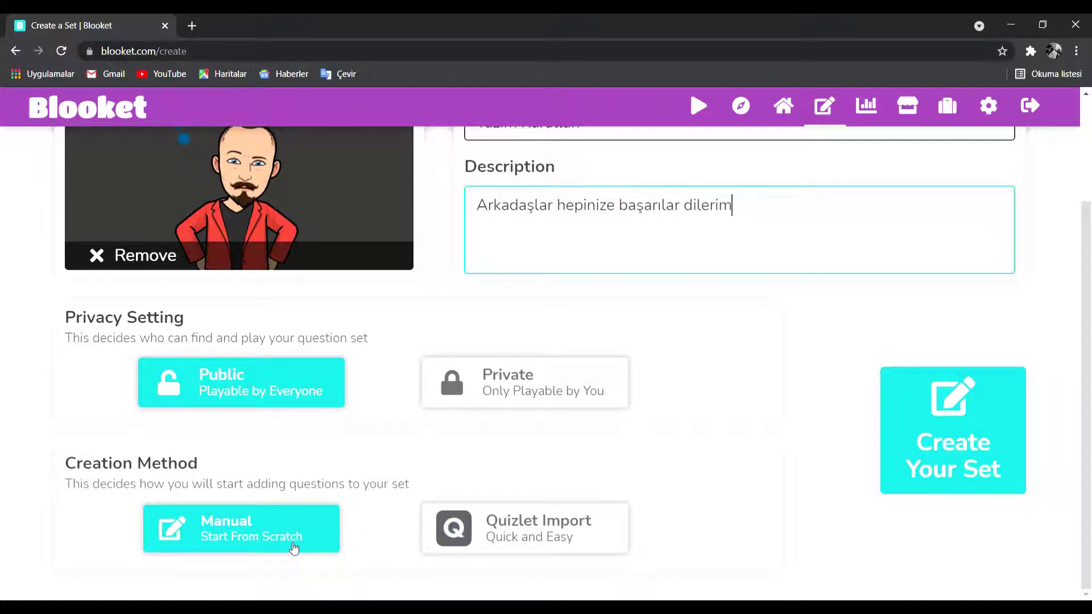
# - Review the set's details and create the question set
pyautogui.scroll(3, 768, 385)
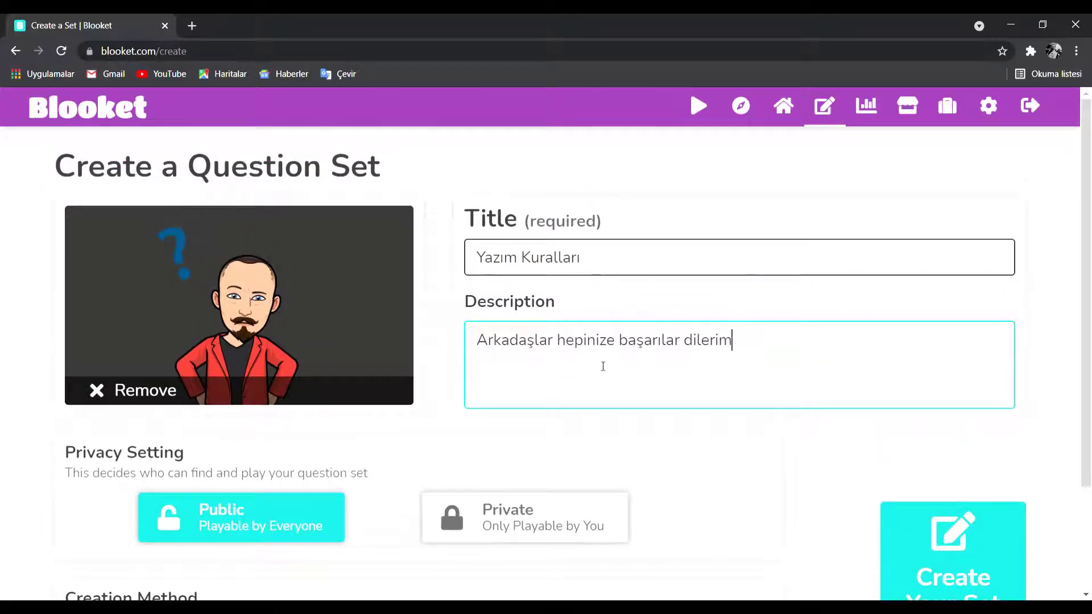
pyautogui.scroll(-3, 776, 483)
pyautogui.click(946, 447)
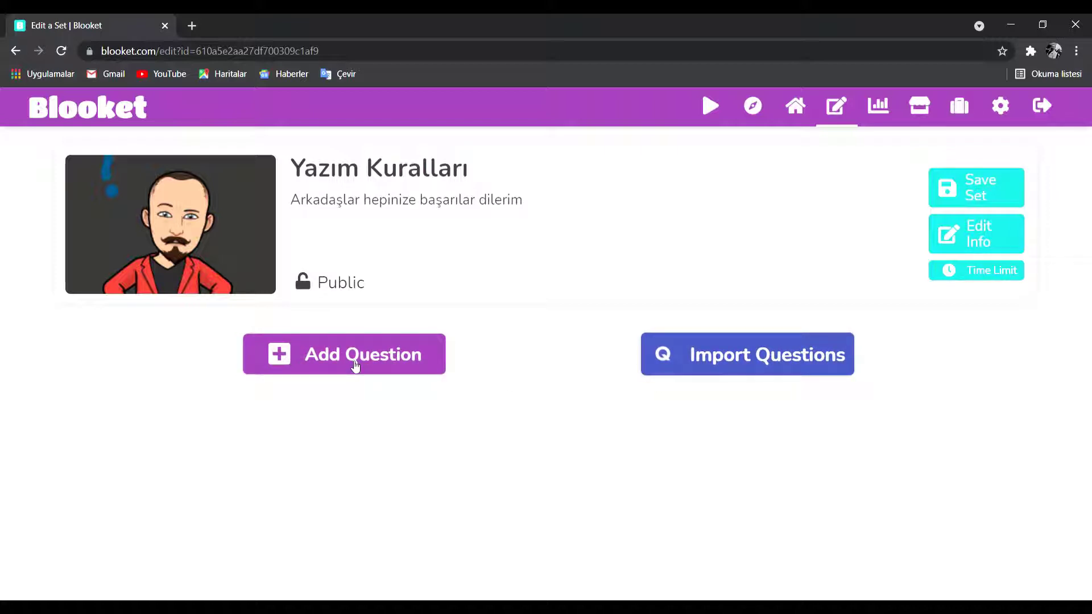
# - Add a question to the set with the text "Hangisinde yazım yanlışı vardır?"
pyautogui.click(356, 367)
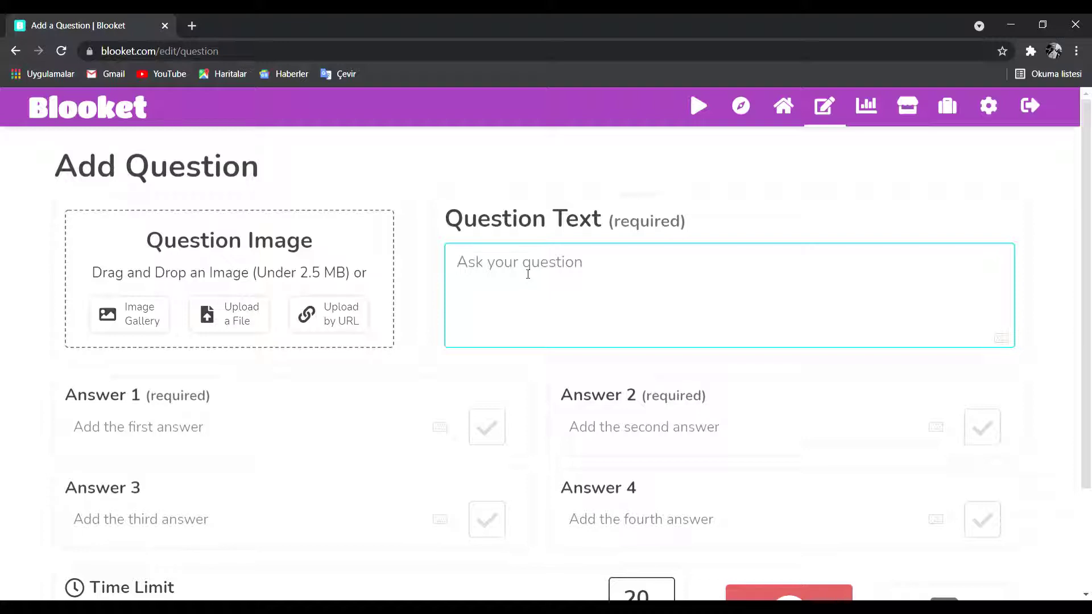
pyautogui.write('Hangisinde yazı')
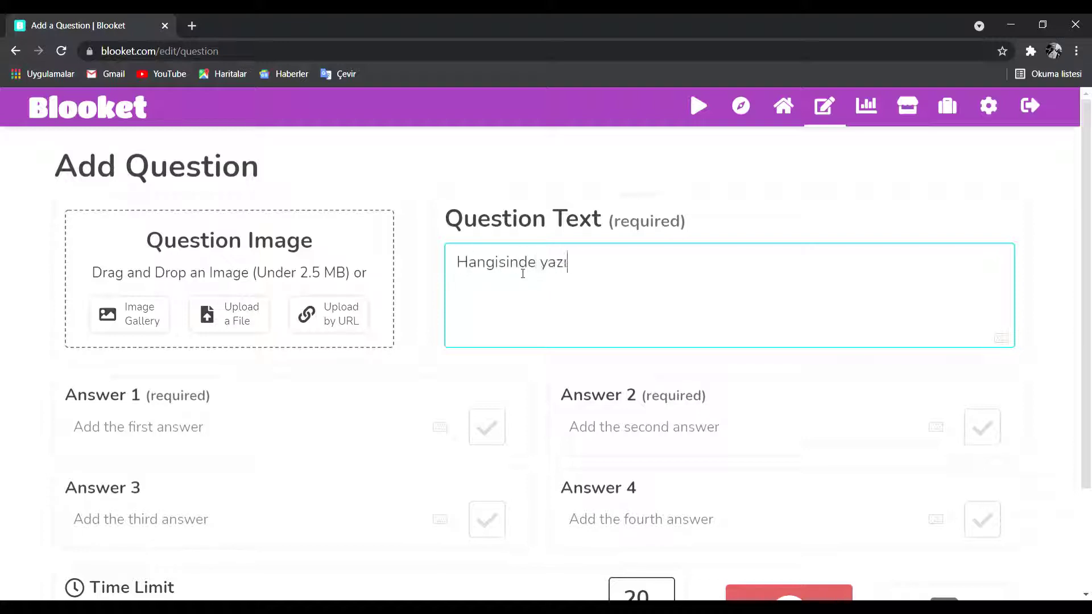
pyautogui.write('m yanlışı vardır?')
# - Fill in the question's four answers in order: "Köpekbalığı", "Hanımeli", "Kapkaç" and "Başçavuş"
pyautogui.click(288, 434)
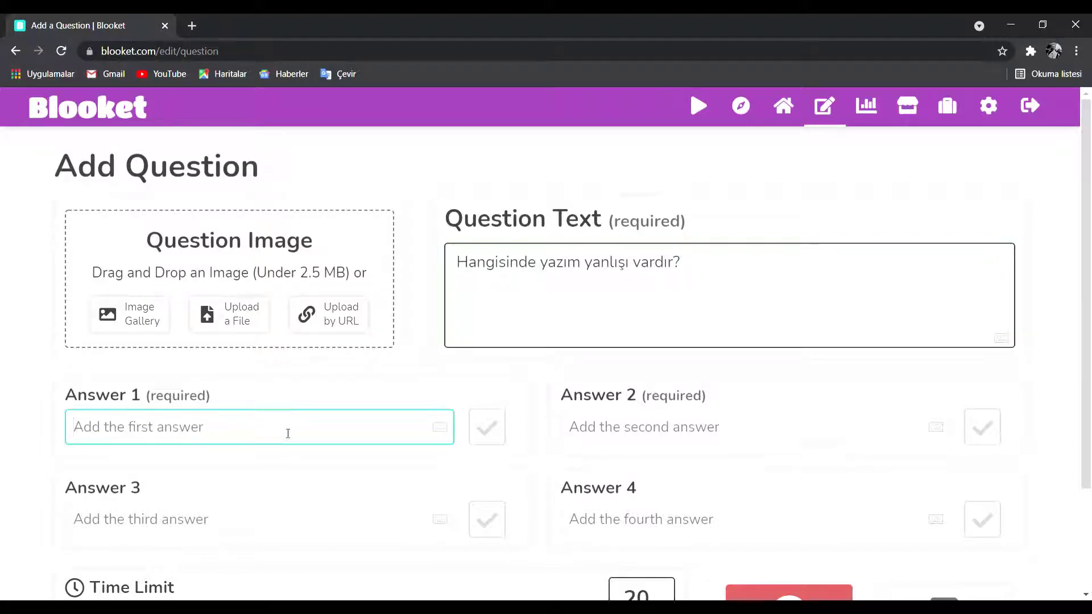
pyautogui.write('Köpekbalığı')
pyautogui.press('Tab')
pyautogui.write('Hanımelşi')
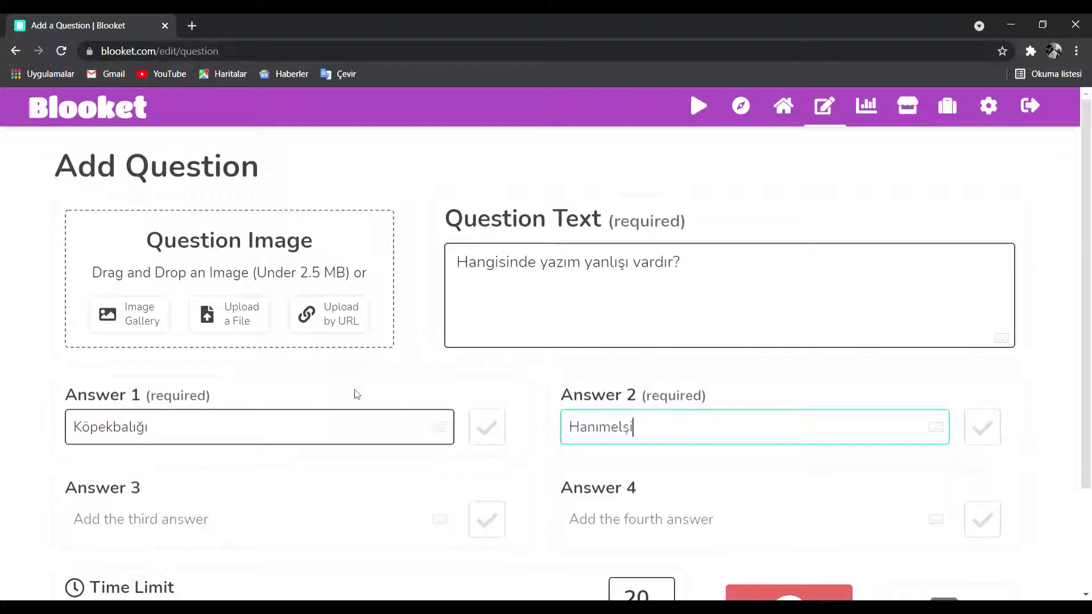
pyautogui.click(291, 528)
pyautogui.write('Kapkaç')
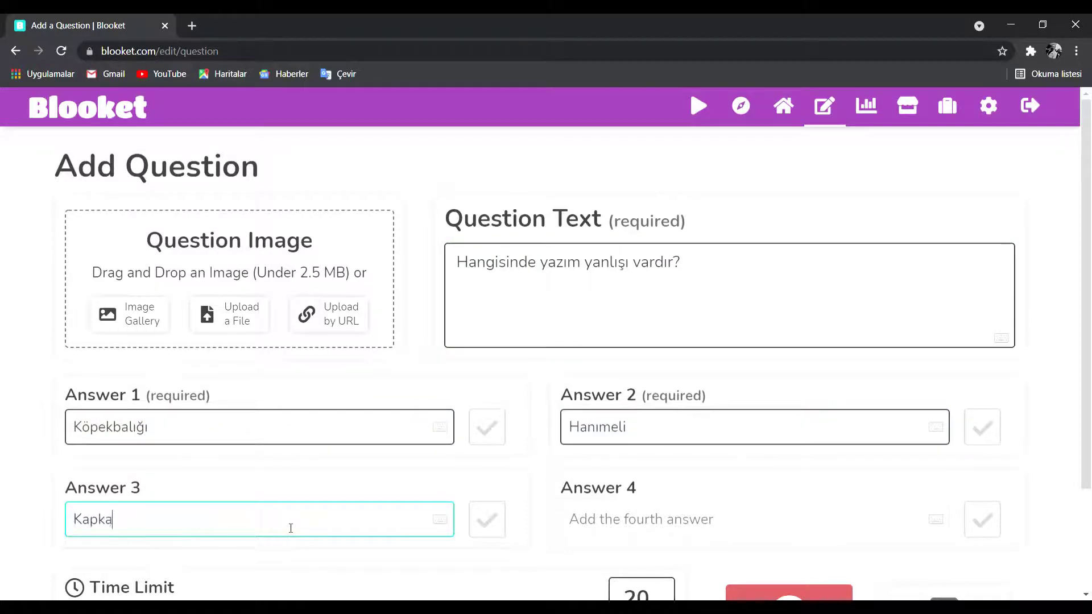
pyautogui.click(618, 530)
pyautogui.write('Başçavuş')
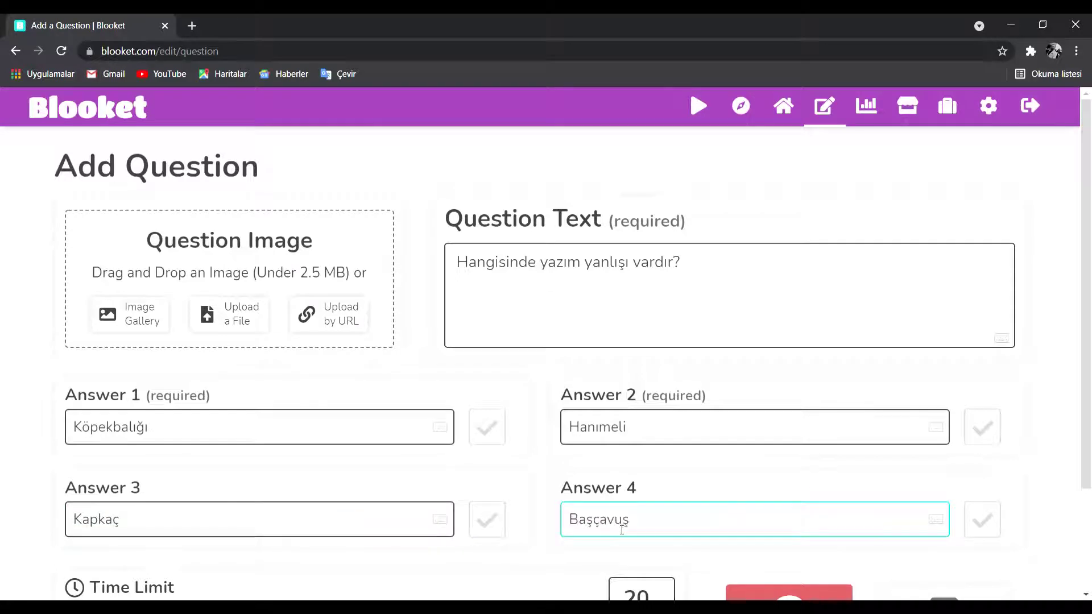
pyautogui.scroll(-1, 686, 471)
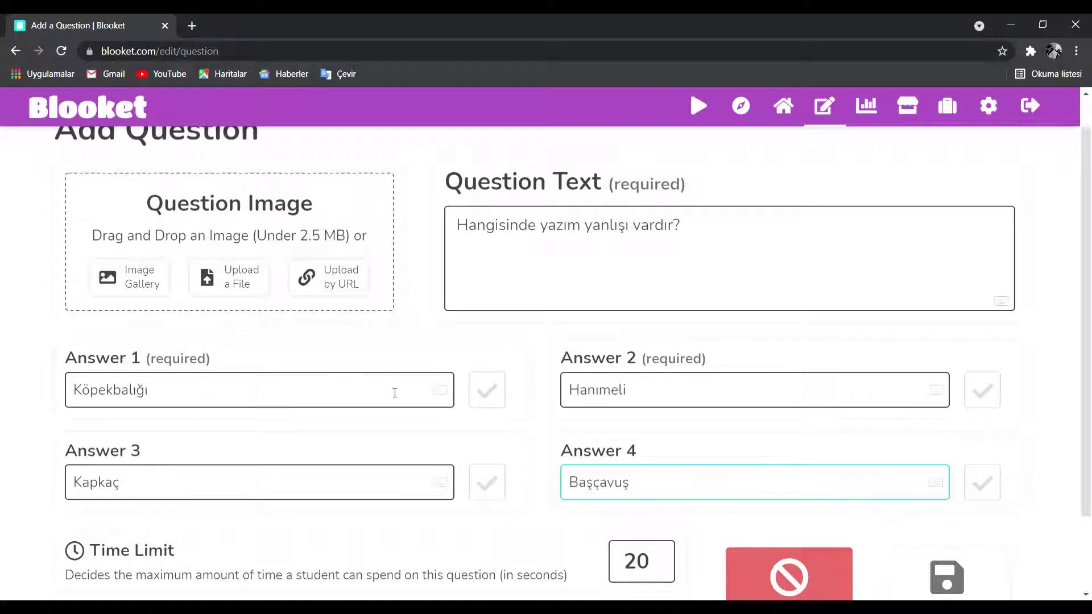
pyautogui.click(477, 226)
pyautogui.moveTo(477, 227); pyautogui.dragTo(569, 228)
pyautogui.click(353, 390)
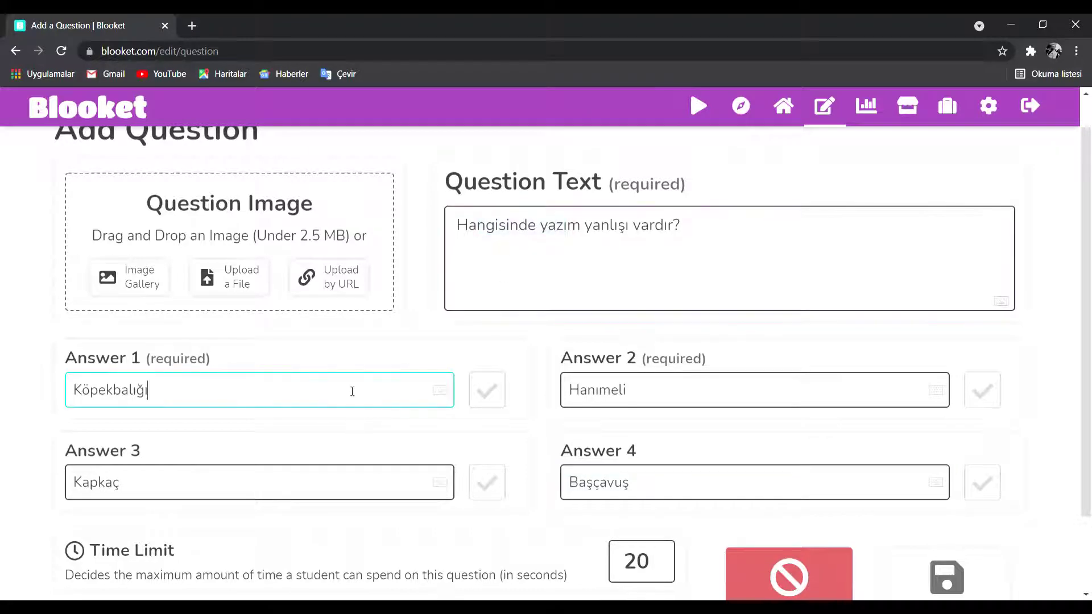
# - Mark "Köpekbalığı" as the correct answer and save the question with a 30-second time limit
pyautogui.click(486, 390)
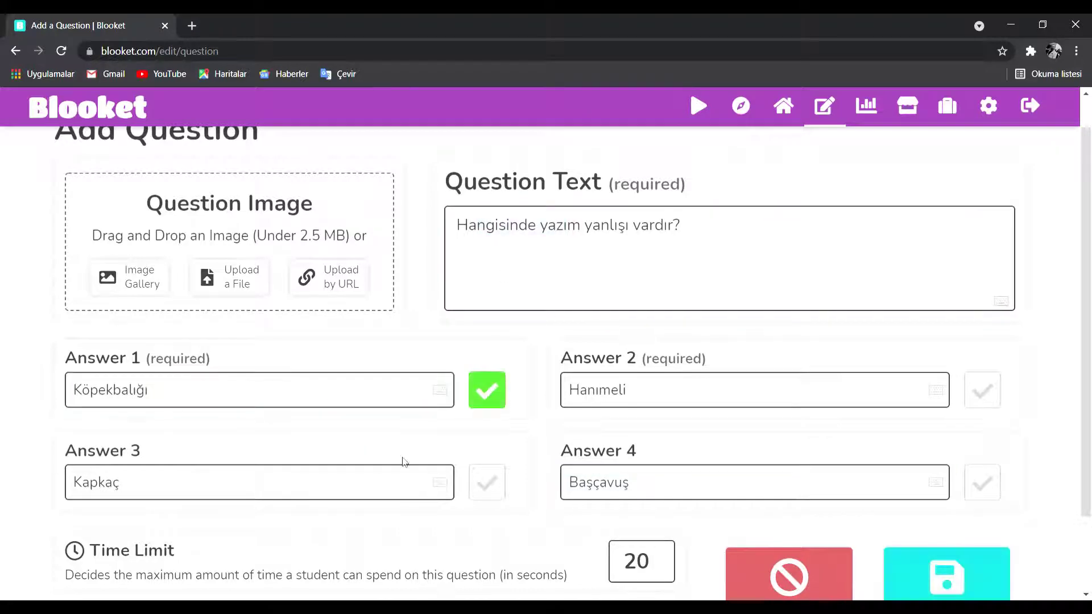
pyautogui.scroll(-2, 403, 461)
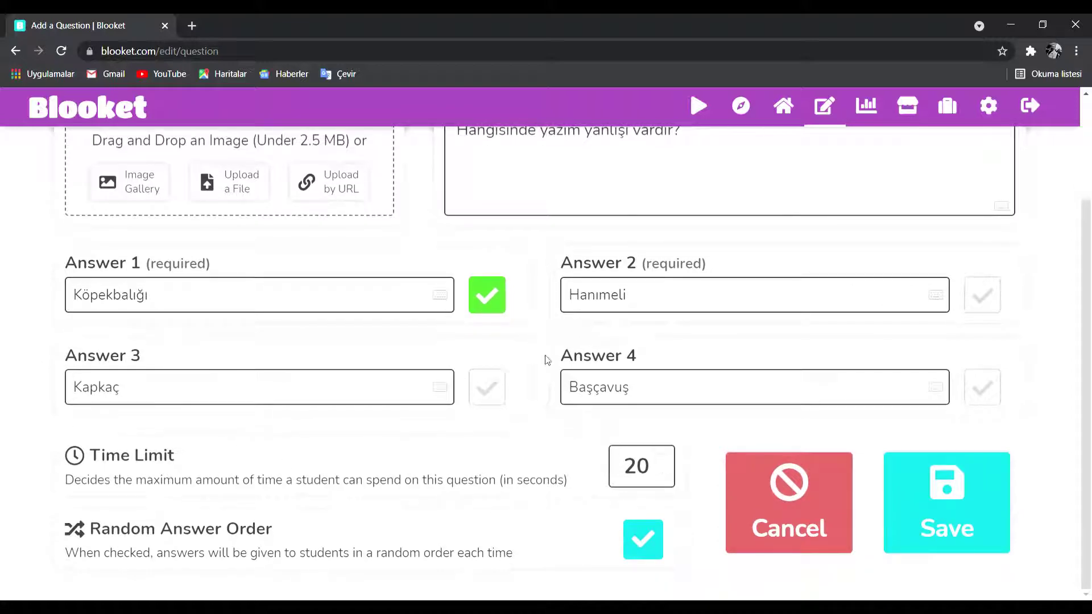
pyautogui.doubleClick(662, 461)
pyautogui.doubleClick(662, 461)
pyautogui.doubleClick(661, 462)
pyautogui.doubleClick(662, 462)
pyautogui.click(662, 461)
pyautogui.click(662, 461)
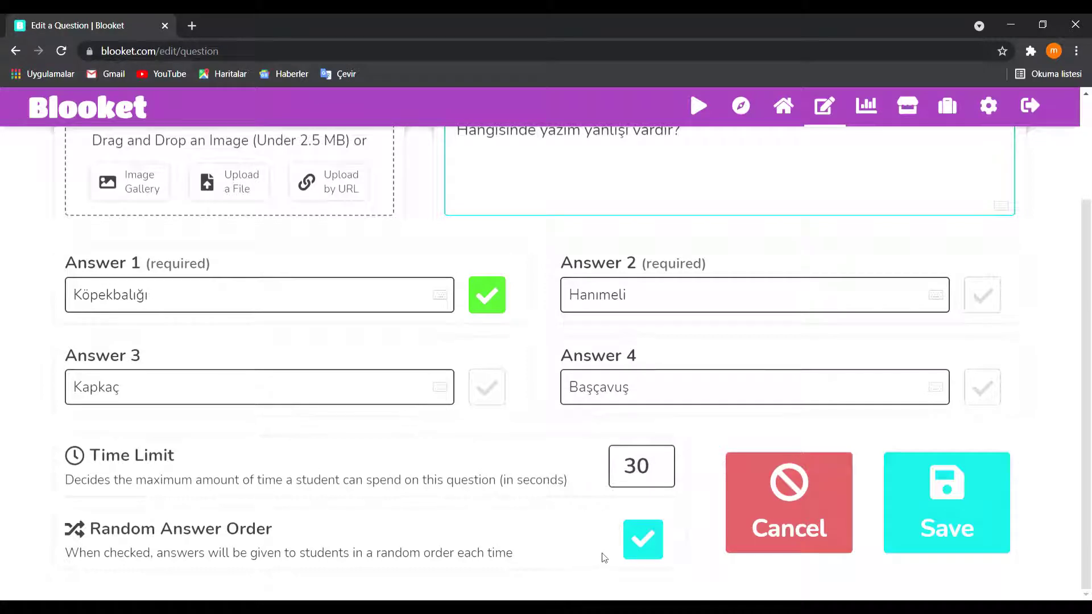
pyautogui.click(924, 514)
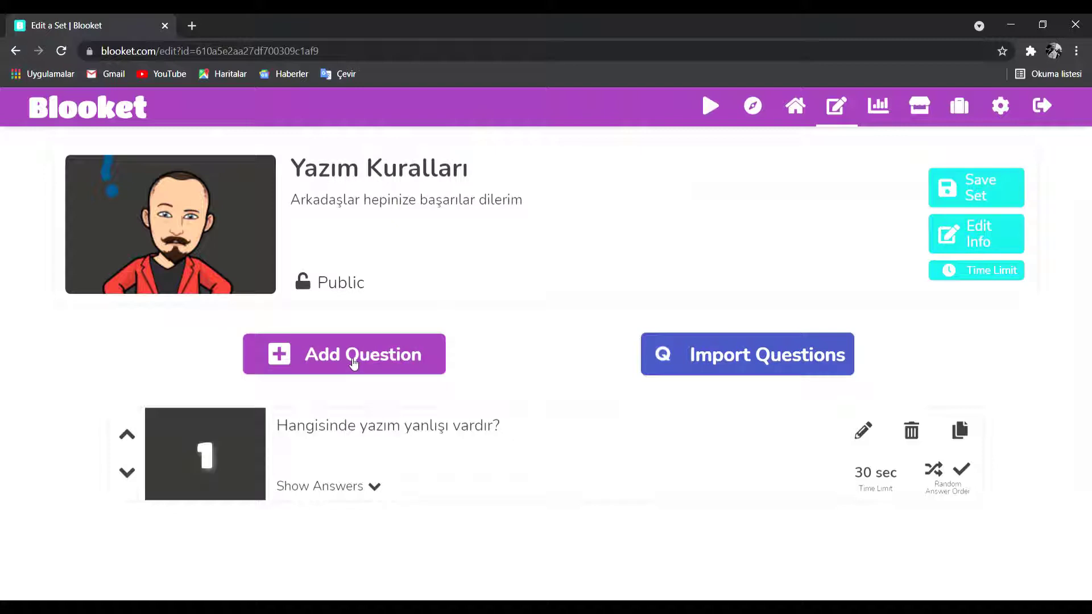
# - Add a second question with the text "Hangisinde "de" bağlacı yanlış yazılmıştır?"
pyautogui.click(353, 363)
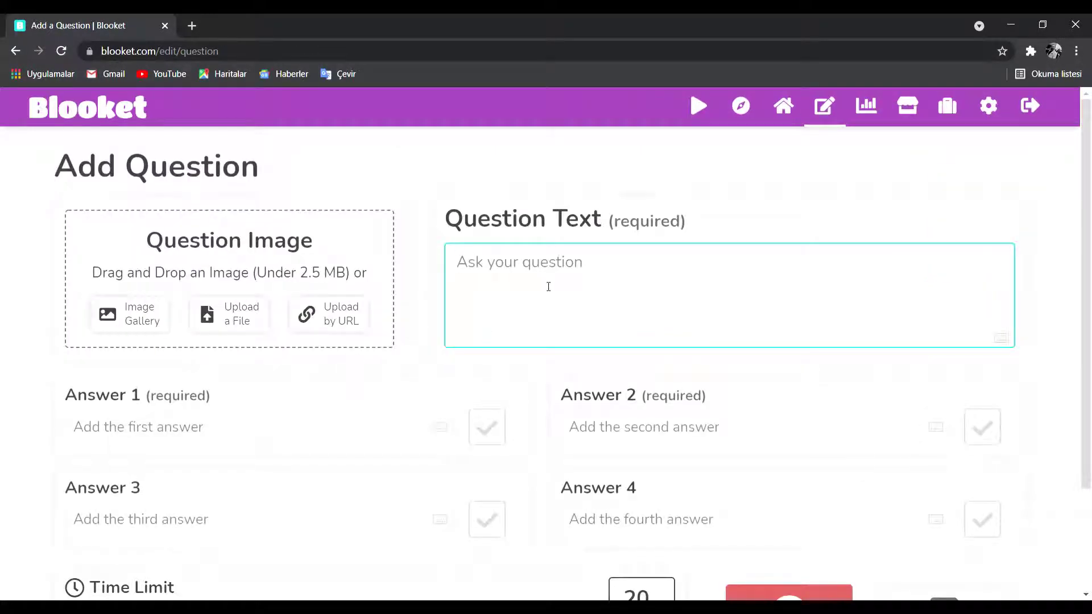
pyautogui.write('Hangisinde de')
pyautogui.press('Right')
pyautogui.write('"')
pyautogui.press('End')
pyautogui.write('" bağlacı yanlı')
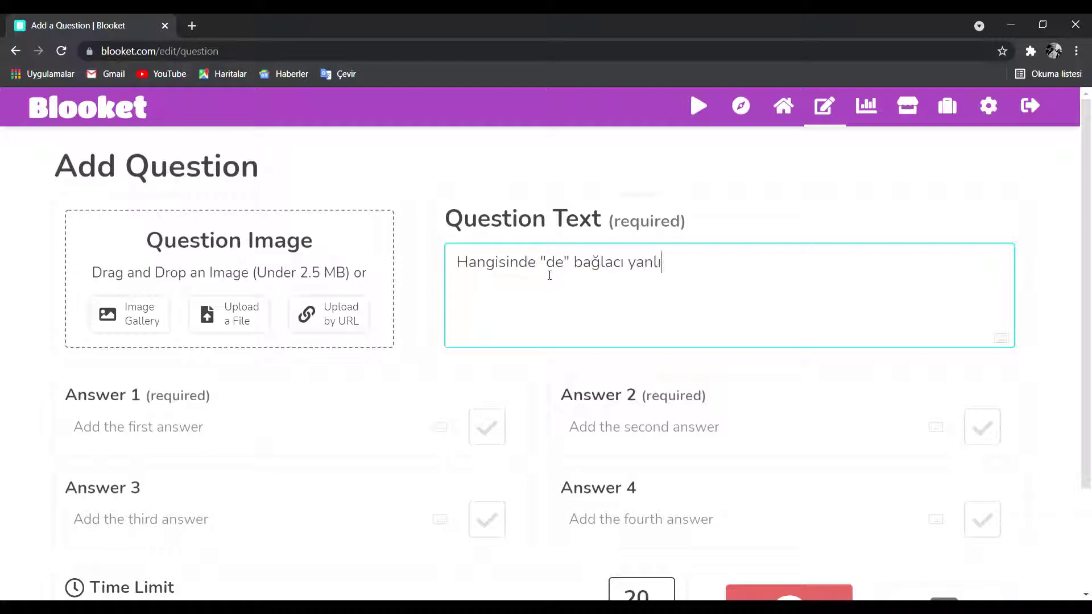
pyautogui.write('ş yazılmıştır?')
# - Fill in the first two answers: "Sende başını alıp gitme ne olur" and "Ben de yarın maça gideceğim"
pyautogui.press('Tab')
pyautogui.write('Send')
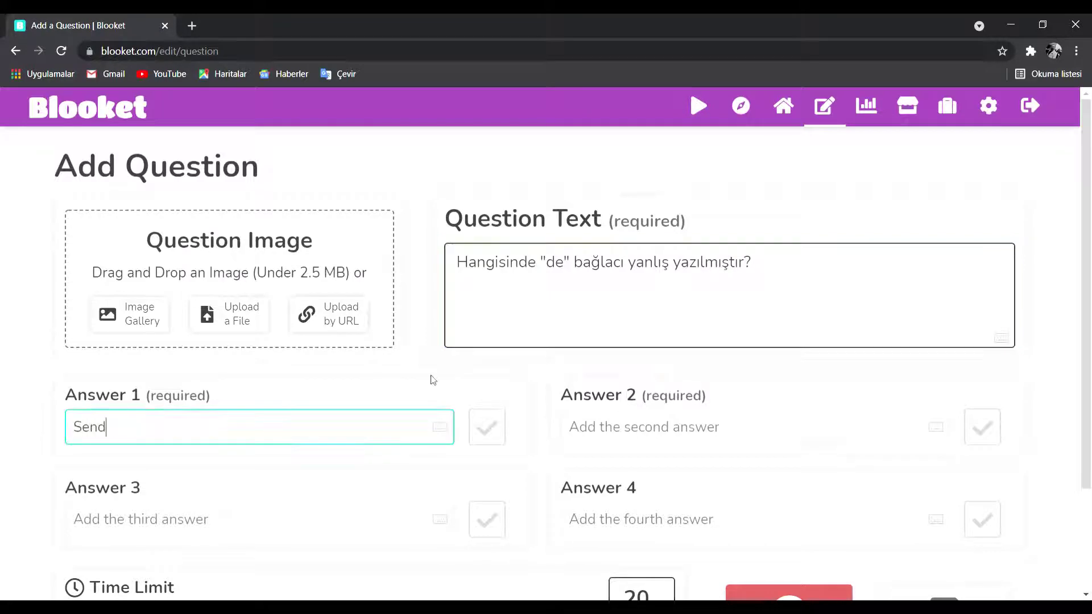
pyautogui.write('e başını alıp gitme ne olur')
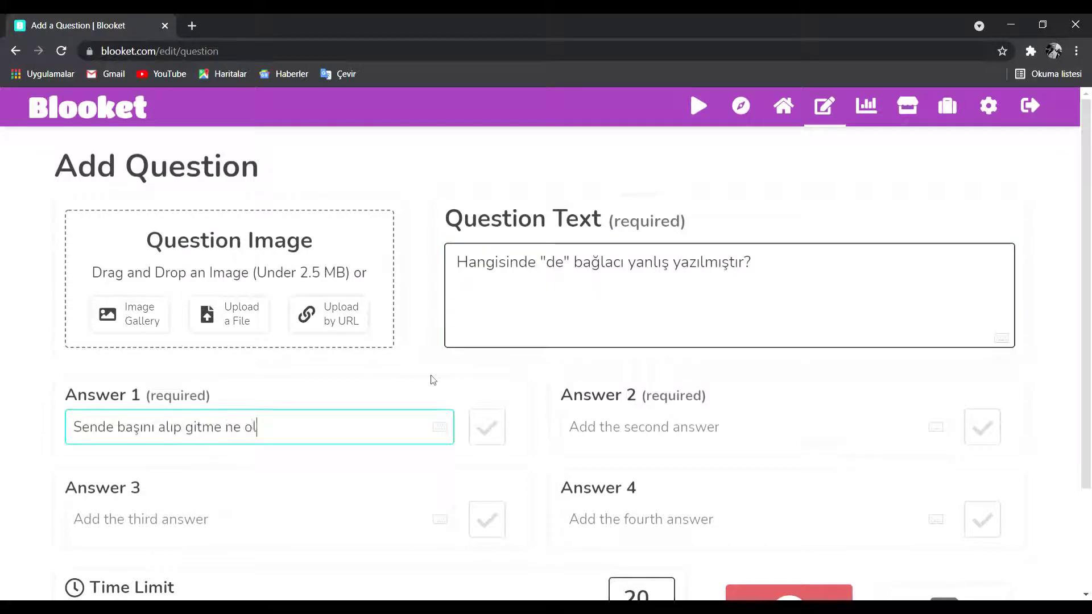
pyautogui.click(636, 432)
pyautogui.write('Ben de yarın maça gideceğim')
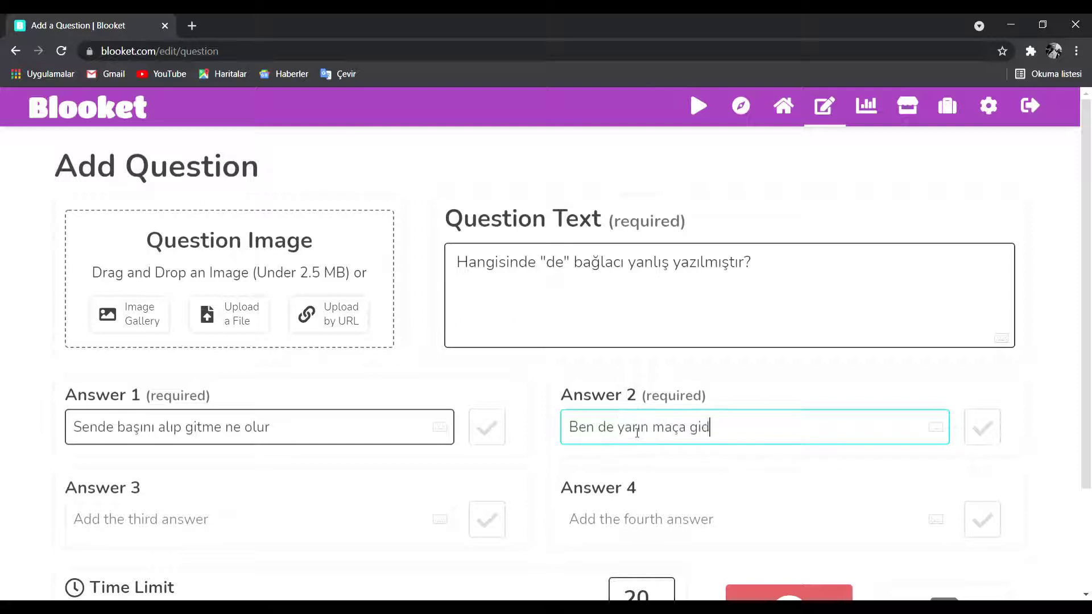
# - Fill in the third answer as "Kalemimi de unutmuşum" and the fourth as "Kitabım da sende kalmış"
pyautogui.click(194, 525)
pyautogui.write('kale')
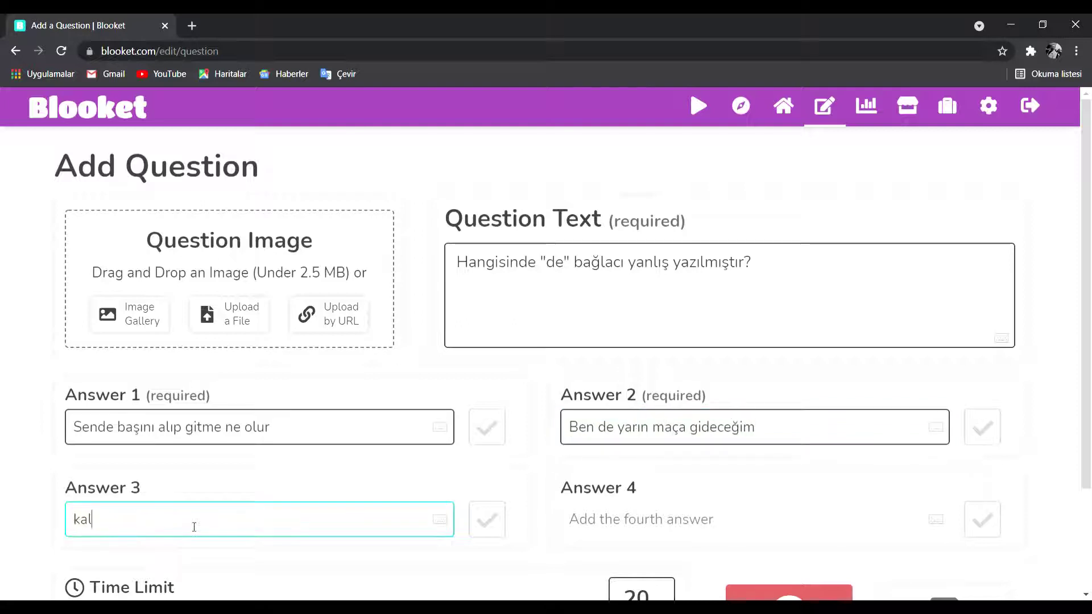
pyautogui.press('BackSpace')
pyautogui.press('BackSpace')
pyautogui.press('BackSpace')
pyautogui.press('BackSpace')
pyautogui.write('Kalemimi de unutmuşum')
pyautogui.click(649, 526)
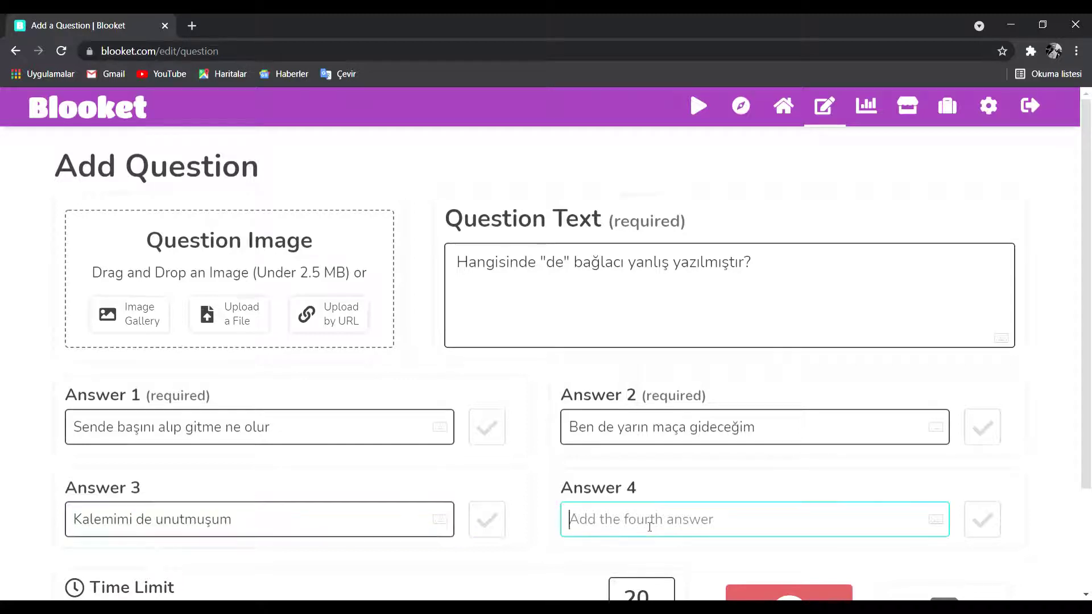
pyautogui.write('Kitabım da sende kalmış')
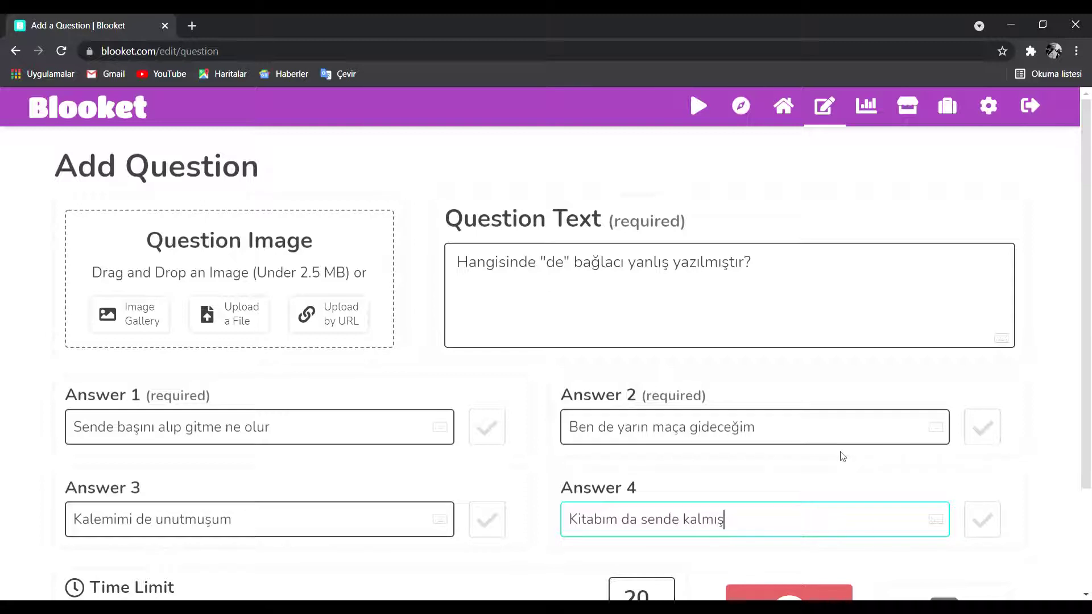
# - Mark the first answer as correct and save the question with an uploaded image of the cartoon man waving from a laptop
pyautogui.click(490, 443)
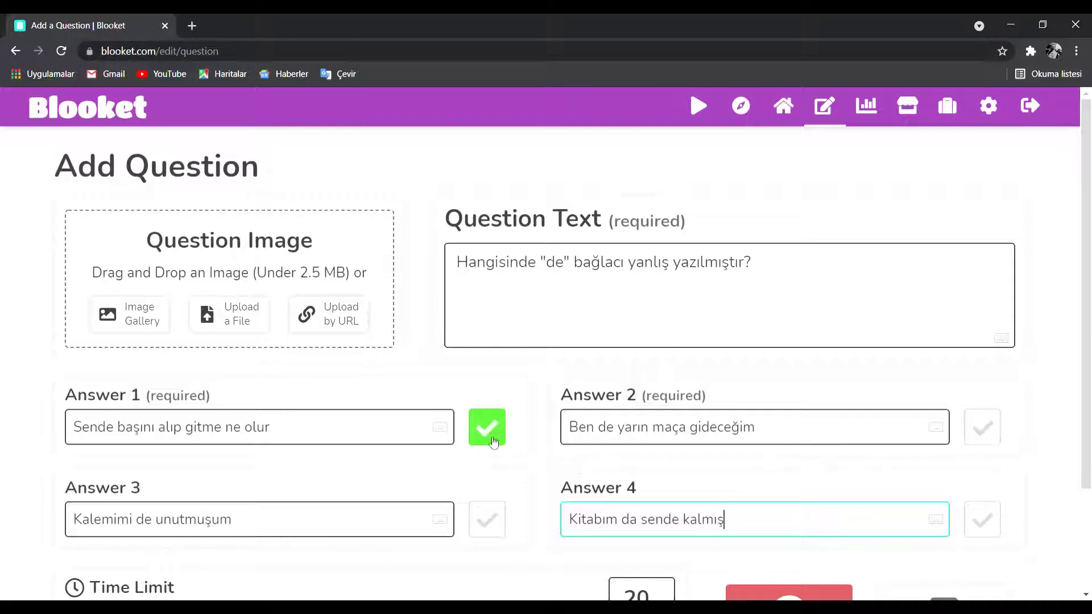
pyautogui.scroll(-2, 529, 481)
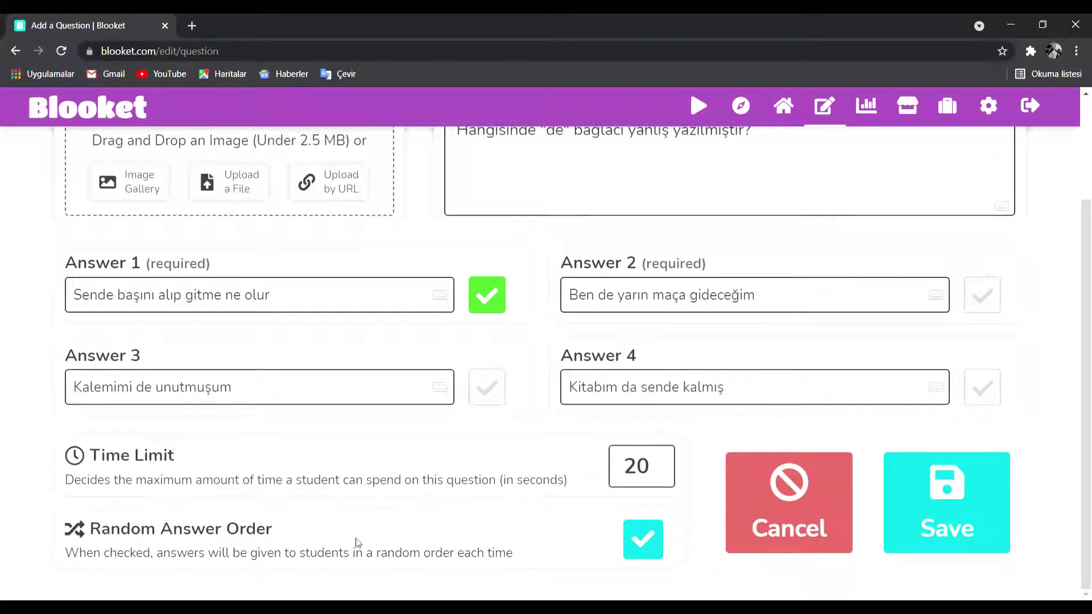
pyautogui.click(958, 511)
pyautogui.scroll(3, 957, 512)
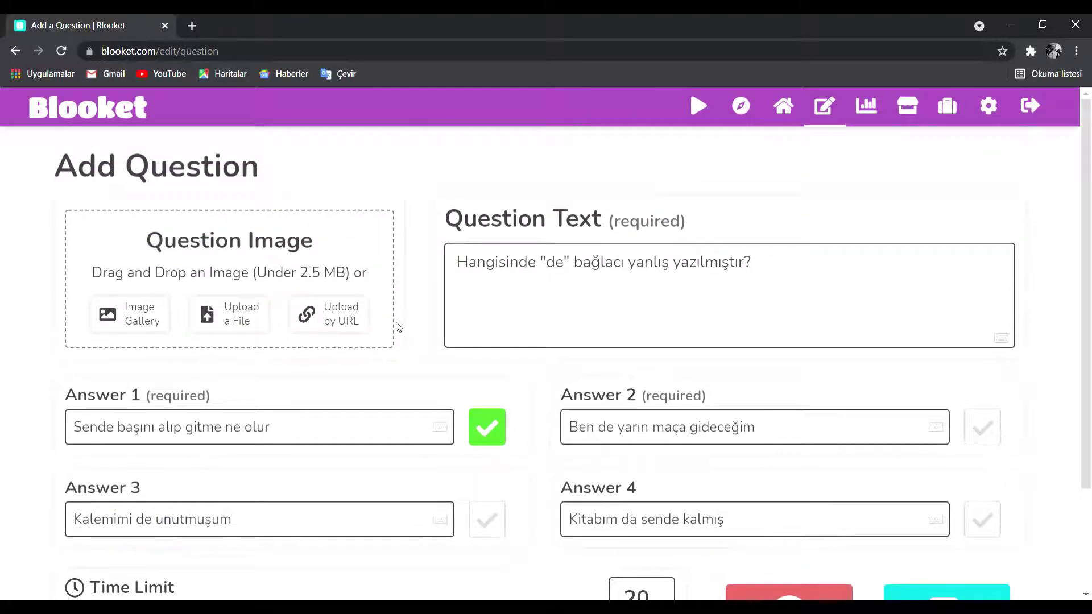
pyautogui.click(244, 322)
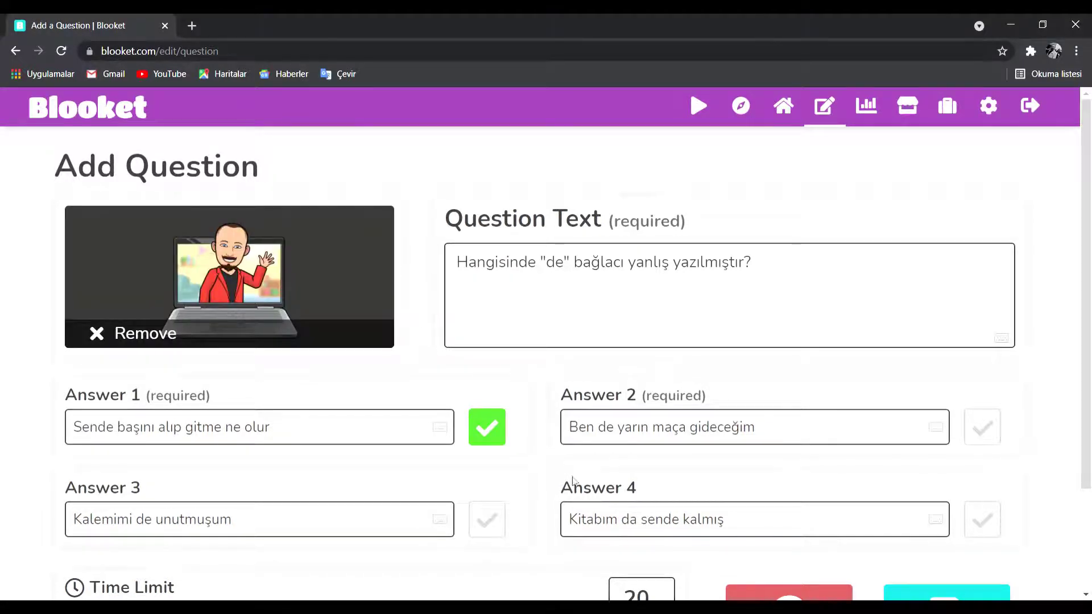
pyautogui.scroll(-2, 853, 517)
pyautogui.click(930, 522)
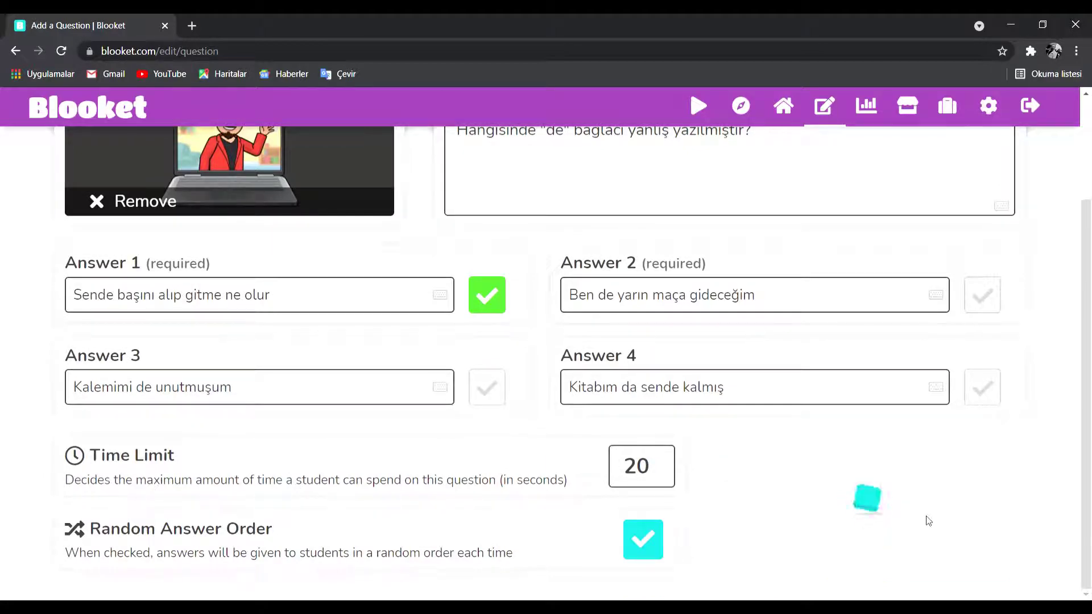
# - Duplicate the second question, "Hangisinde "de" bağlacı yanlış yazılmıştır?", and save the copy
pyautogui.scroll(-1, 518, 389)
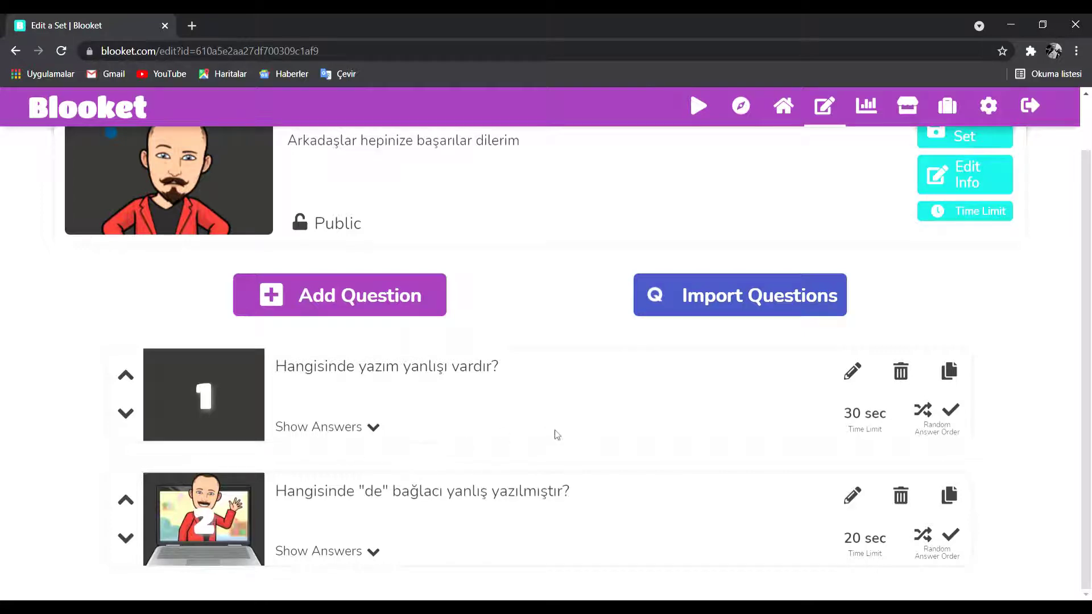
pyautogui.scroll(1, 556, 434)
pyautogui.scroll(-1, 592, 410)
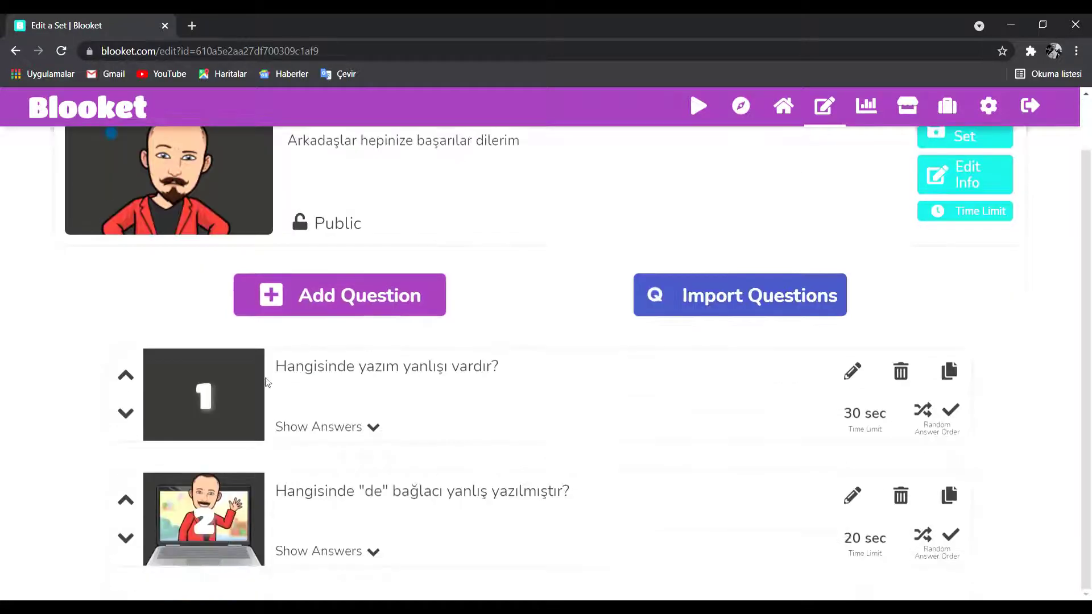
pyautogui.scroll(1, 455, 490)
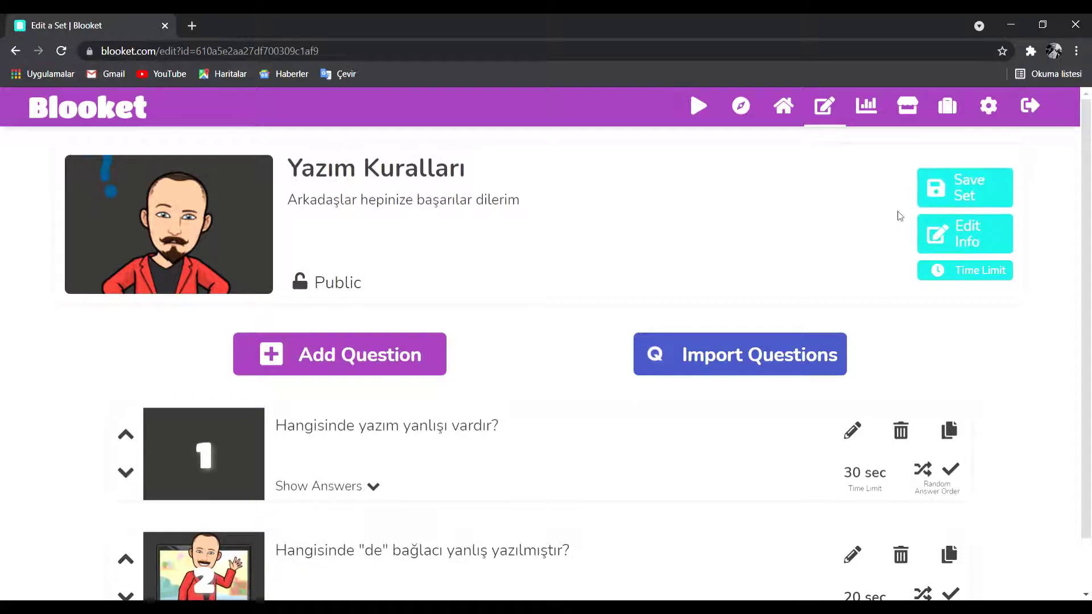
pyautogui.scroll(-1, 738, 232)
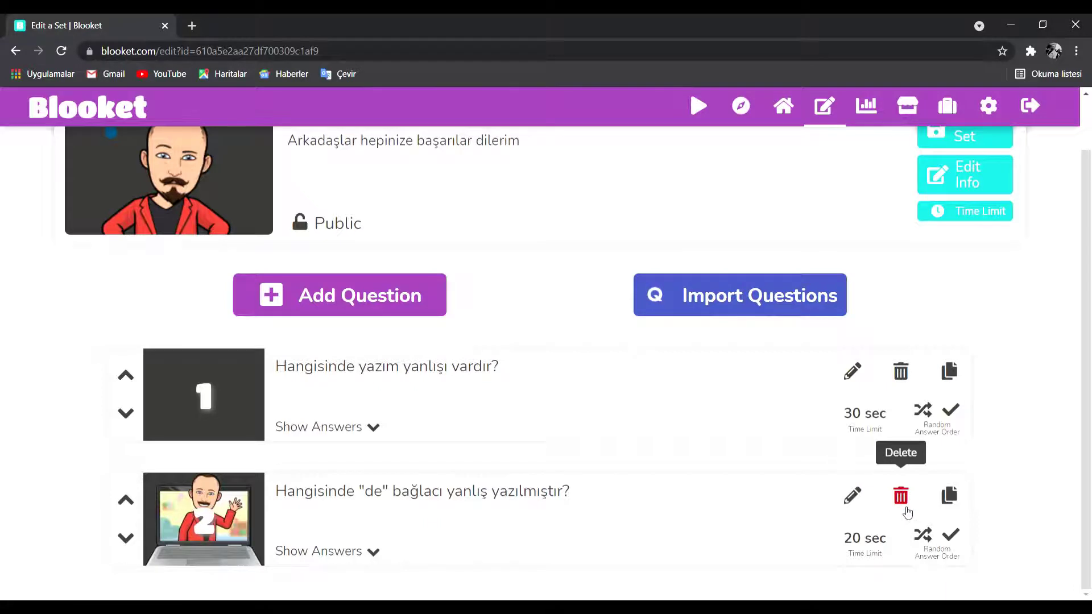
pyautogui.click(956, 501)
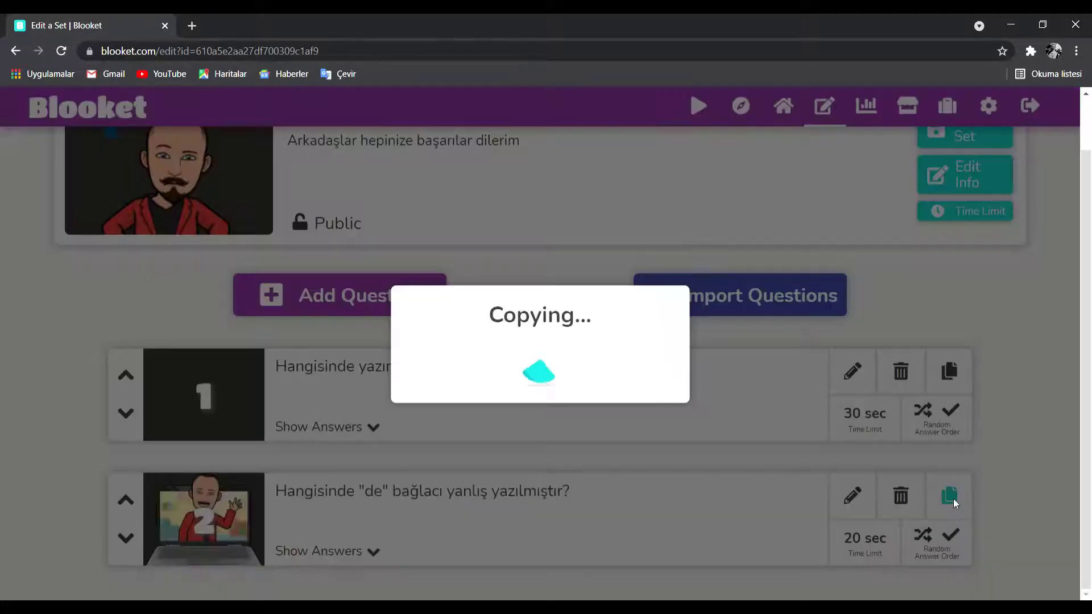
pyautogui.scroll(-1, 780, 452)
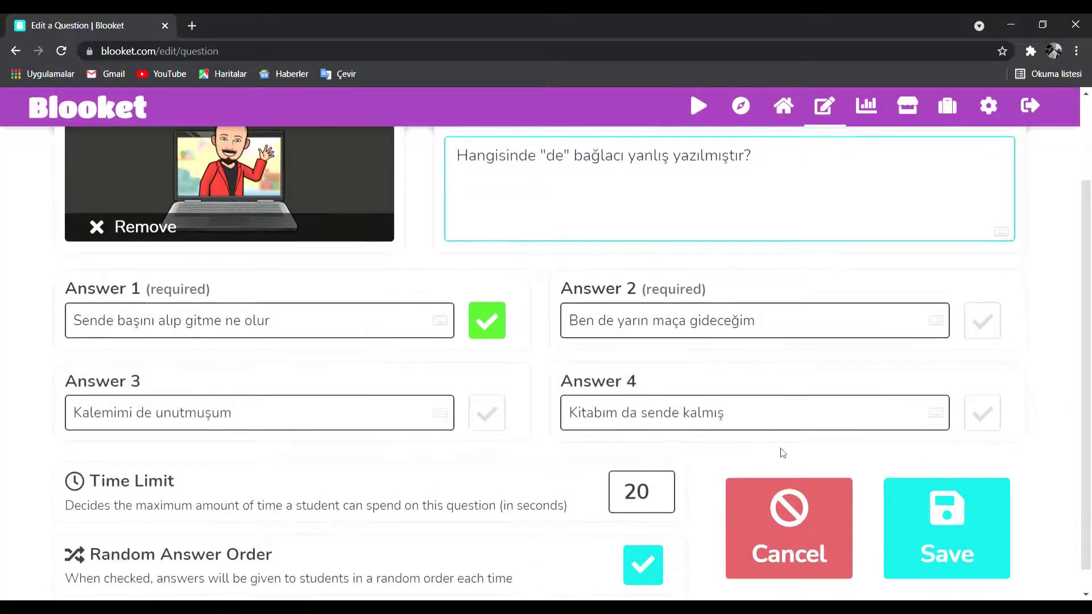
pyautogui.scroll(1, 290, 461)
pyautogui.click(967, 563)
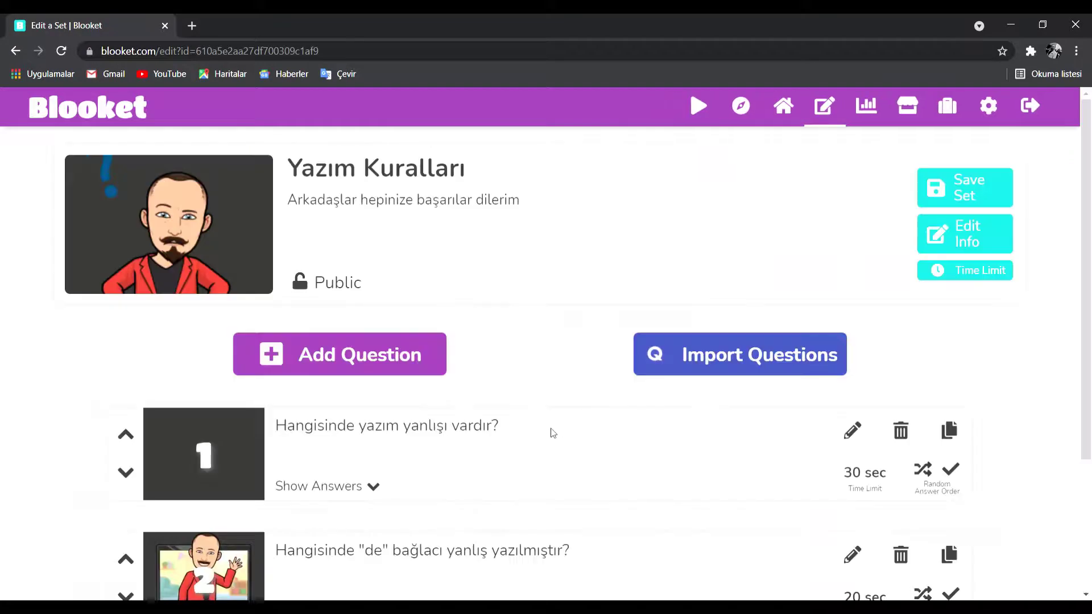
# - Delete the duplicated third question from the set and confirm the deletion
pyautogui.scroll(-3, 548, 433)
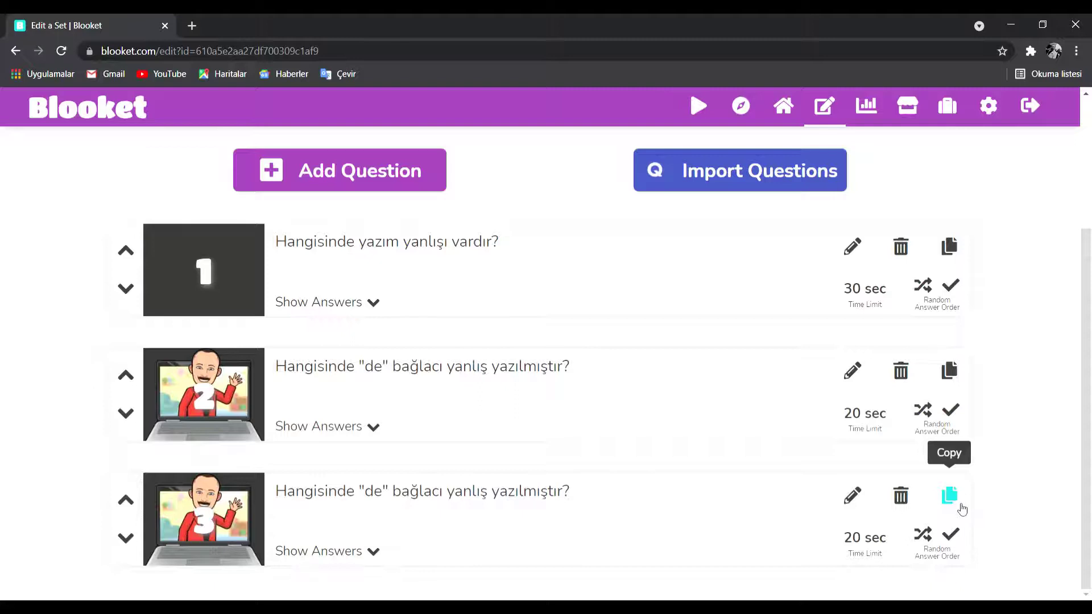
pyautogui.click(900, 496)
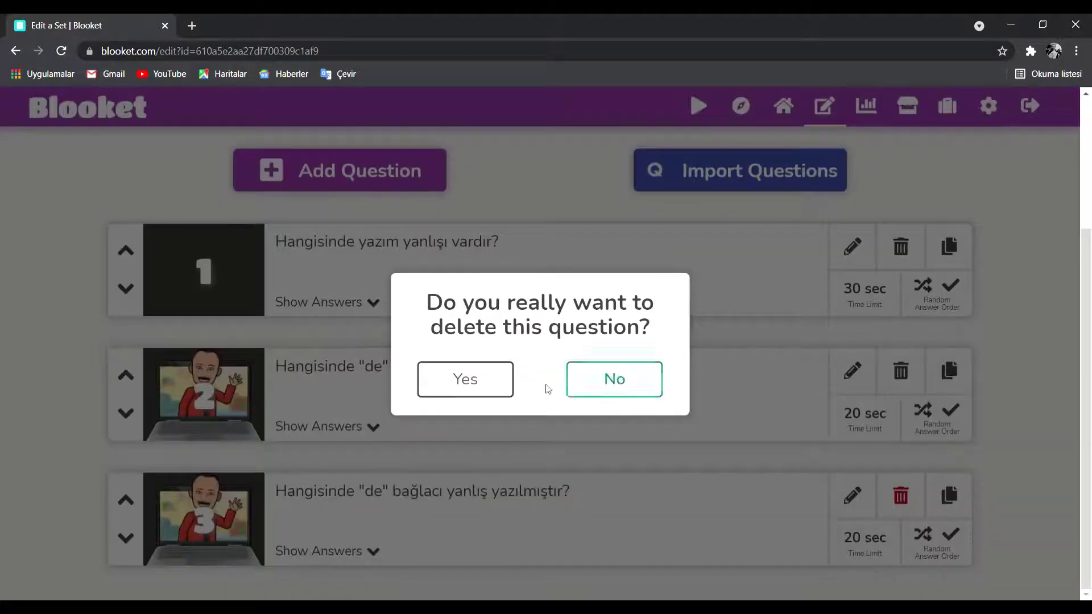
pyautogui.click(503, 385)
# - Save the question set and start hosting "Yazım Kuralları" from My Sets
pyautogui.scroll(3, 626, 449)
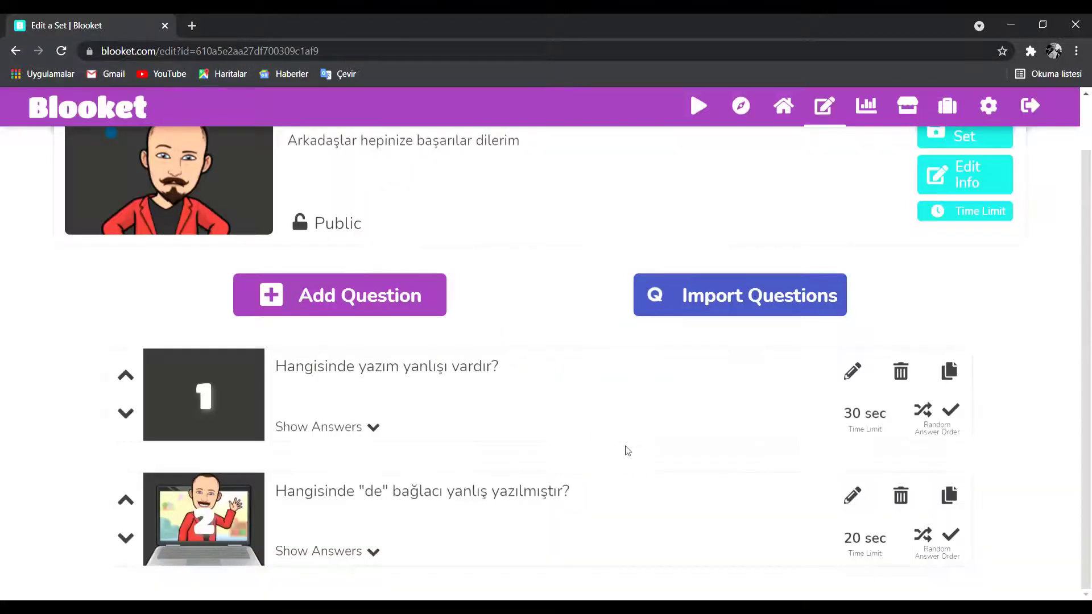
pyautogui.click(965, 192)
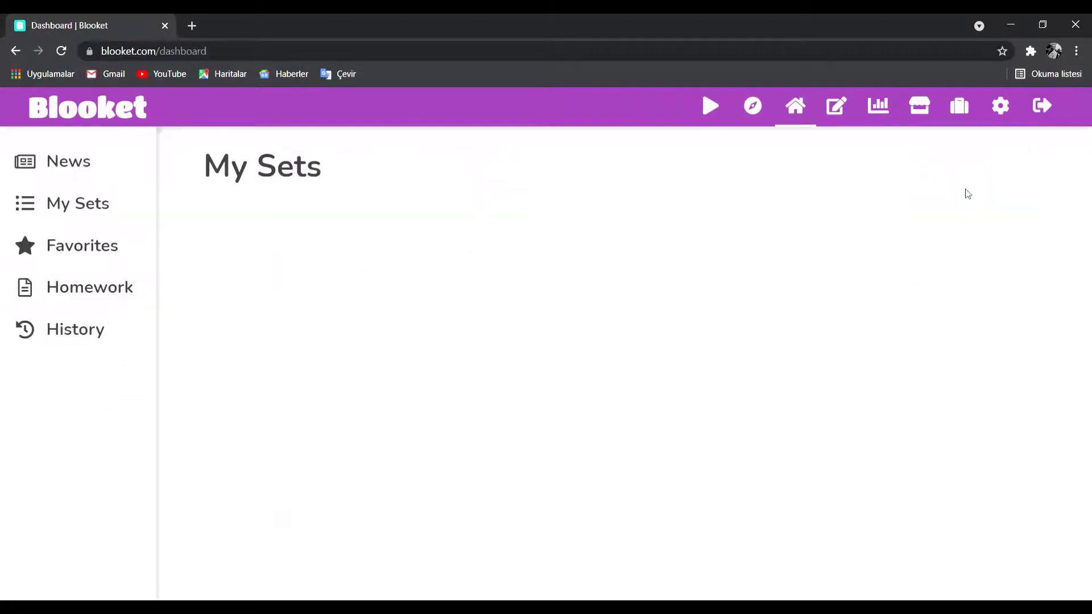
pyautogui.scroll(-10, 624, 215)
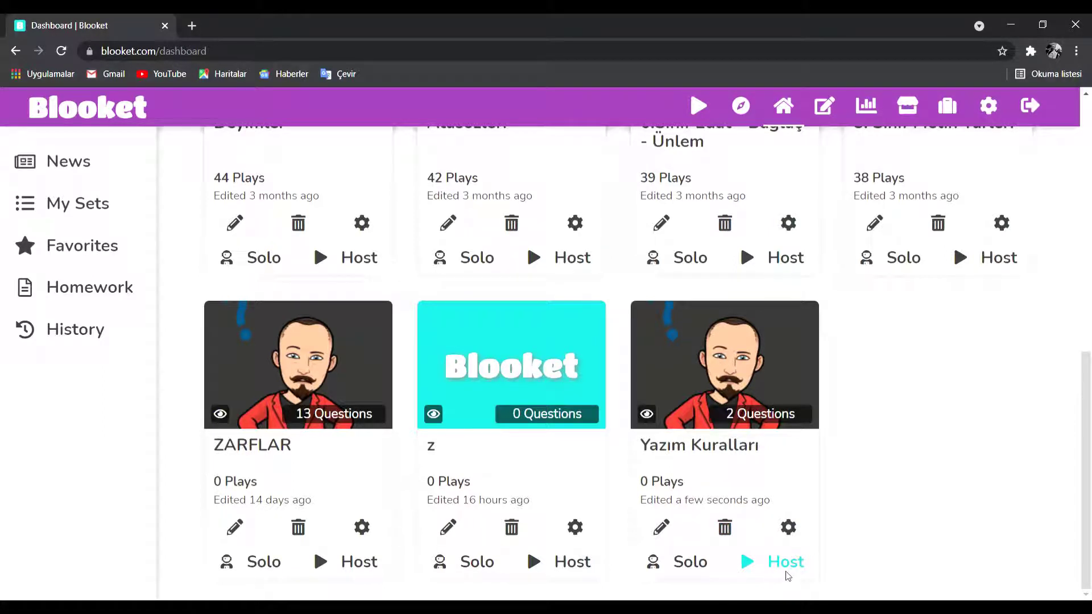
pyautogui.click(790, 576)
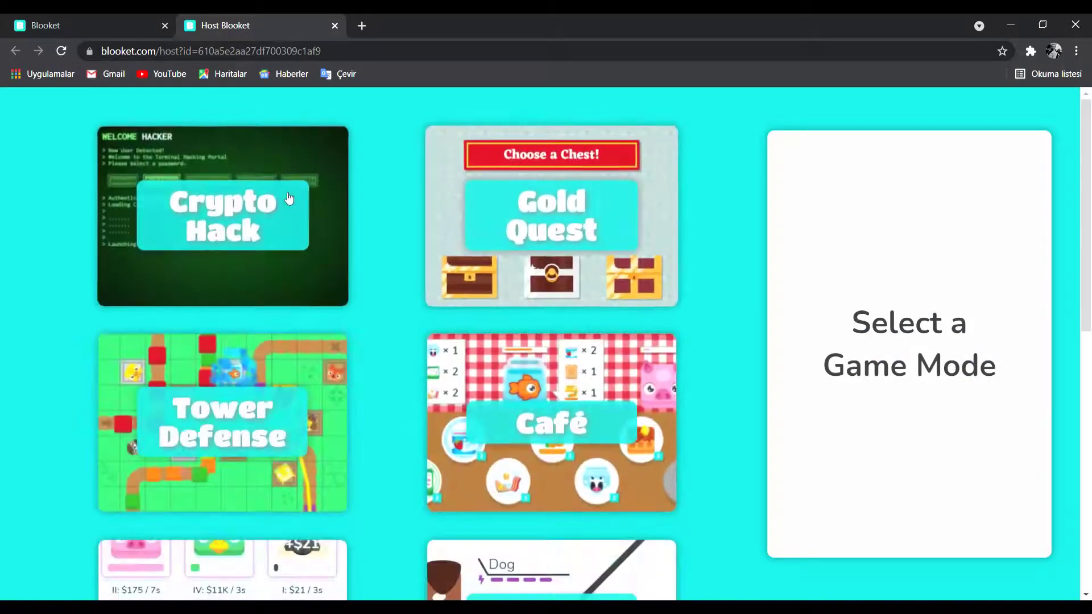
# - Look through the game modes available for hosting the set, from Crypto Hack to Classic
pyautogui.scroll(-10, 466, 407)
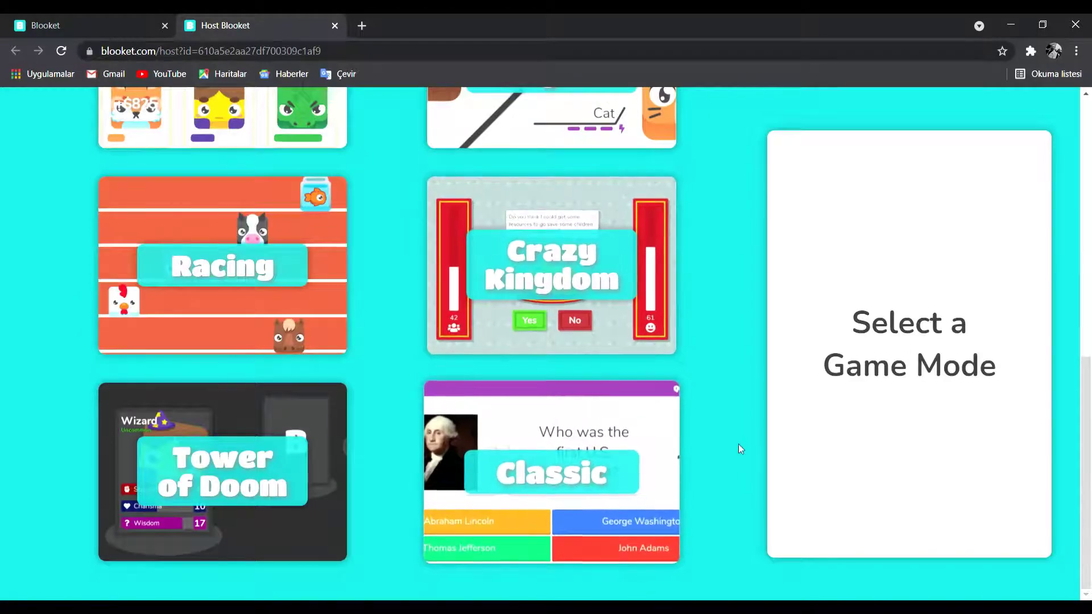
pyautogui.scroll(1, 687, 414)
pyautogui.scroll(-1, 687, 415)
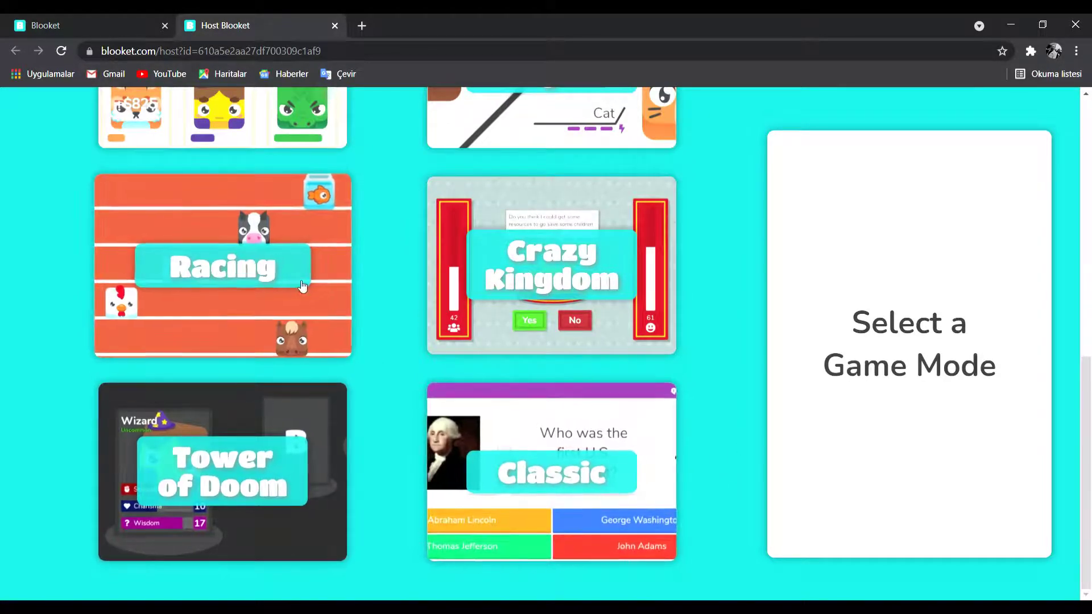
pyautogui.scroll(3, 432, 332)
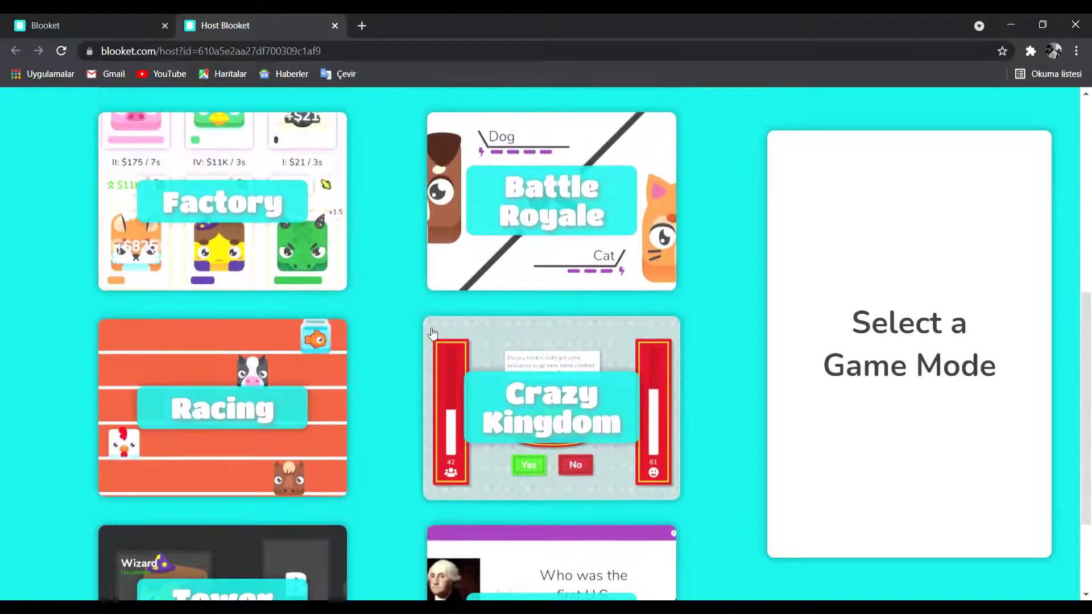
pyautogui.scroll(8, 432, 331)
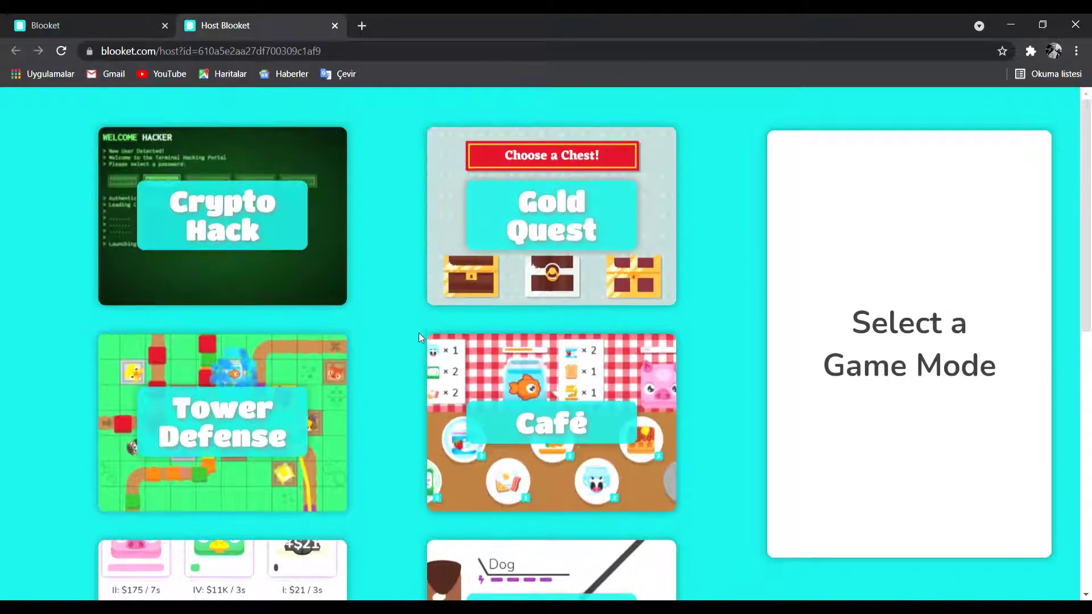
pyautogui.scroll(-3, 418, 337)
pyautogui.scroll(-2, 418, 338)
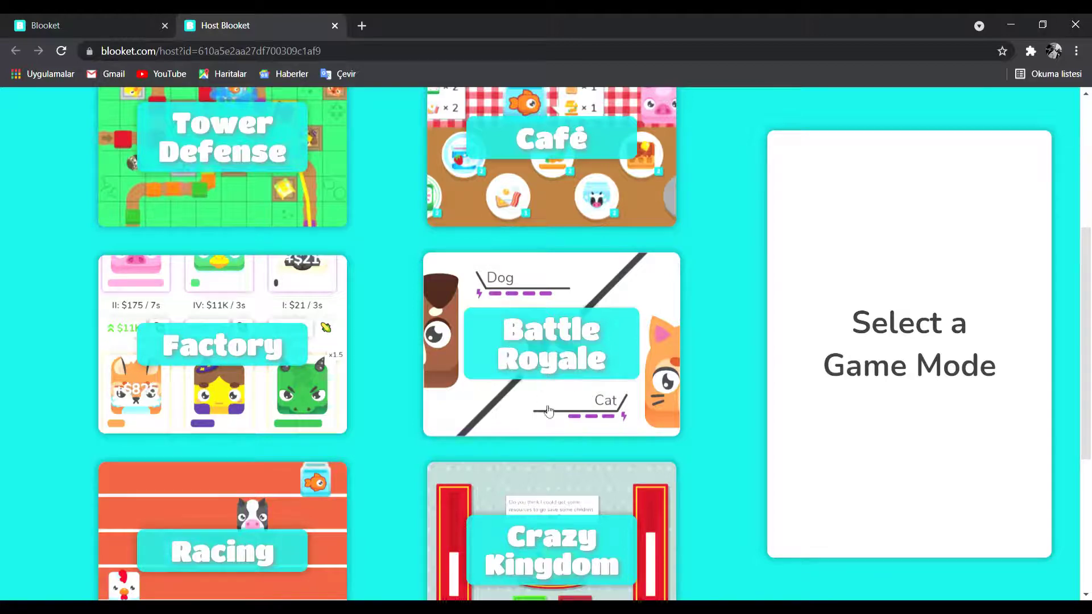
pyautogui.scroll(-3, 549, 411)
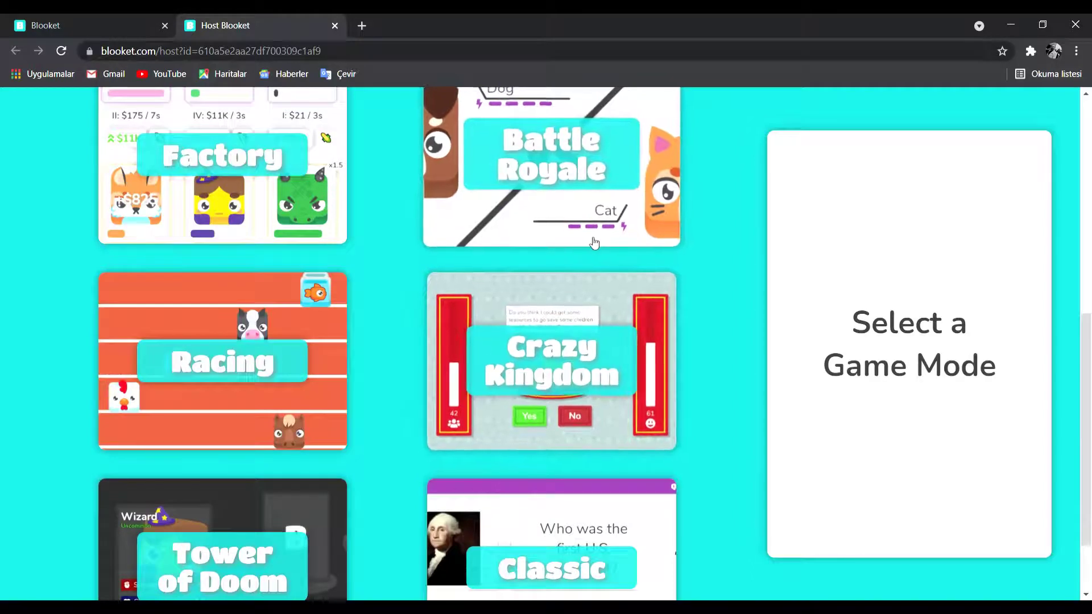